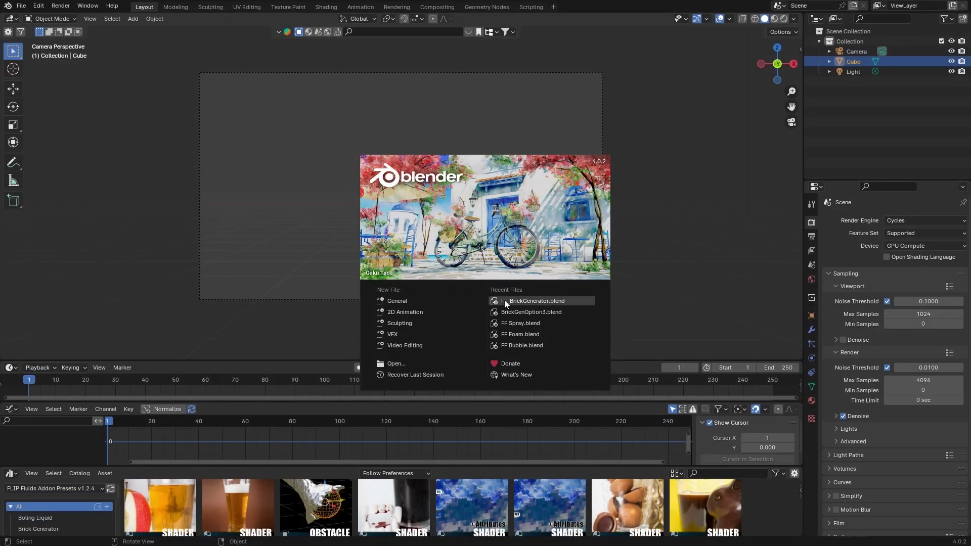
Open FF_BrickGenerator.blend from the splash screen's Recent Files.
left_click(570, 301)
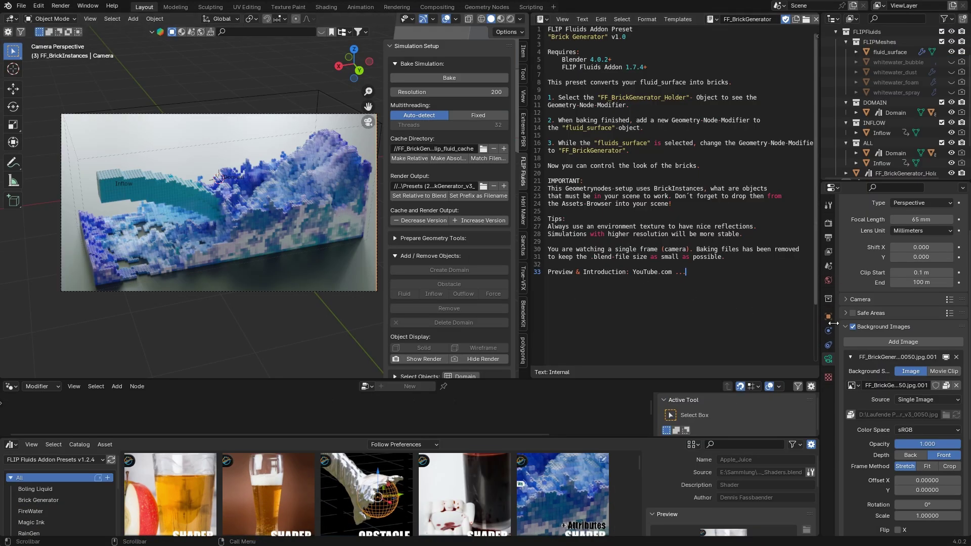
scroll(862, 368, "down", 2)
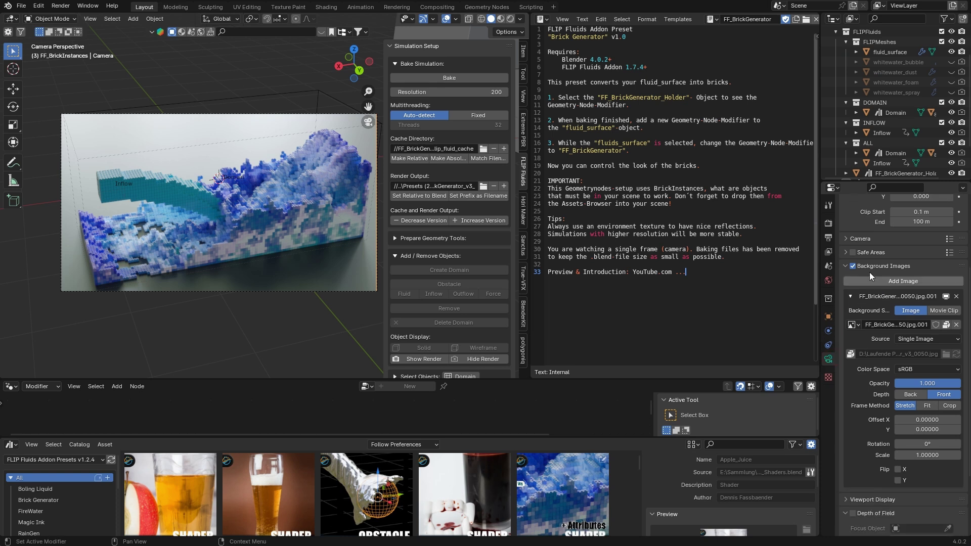
Turn off the camera Background Images, leave camera view and Bake the FLIP fluid simulation.
left_click(854, 266)
left_click(855, 266)
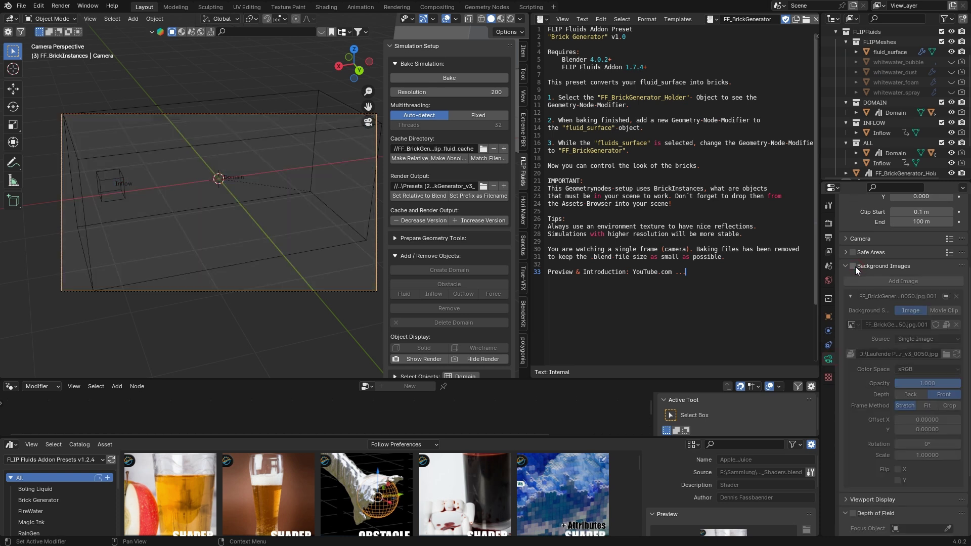
middle_click_drag(263, 250, 247, 265)
left_click(477, 78)
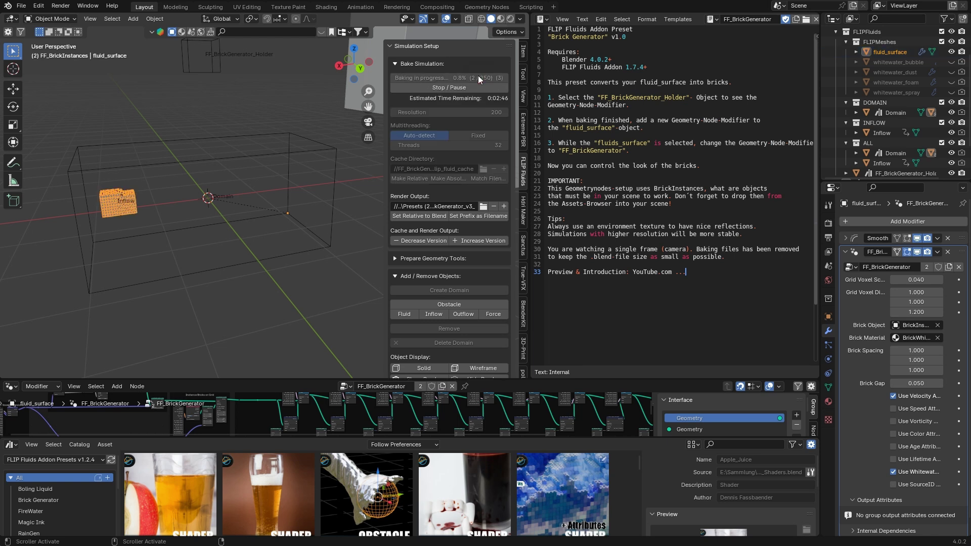
left_click(214, 275)
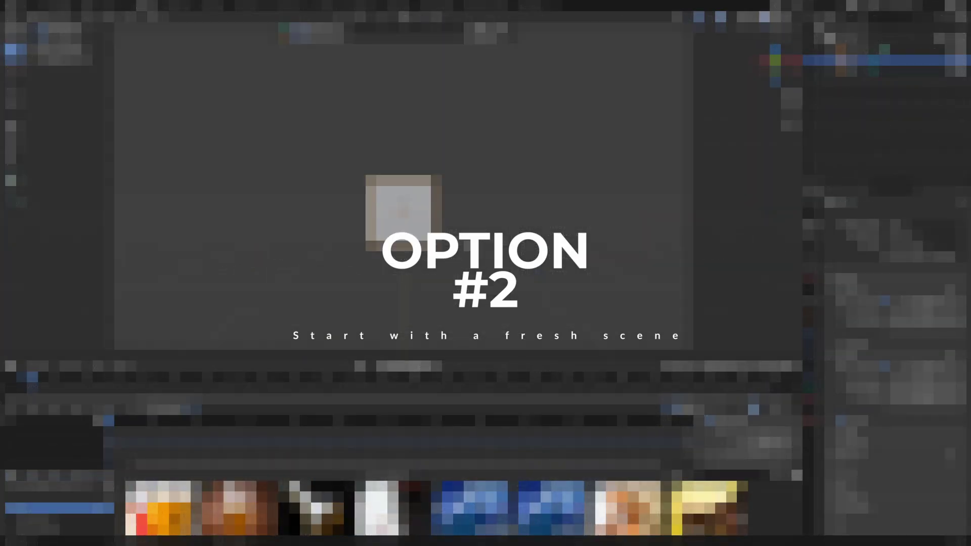
scroll(466, 249, "up", 3)
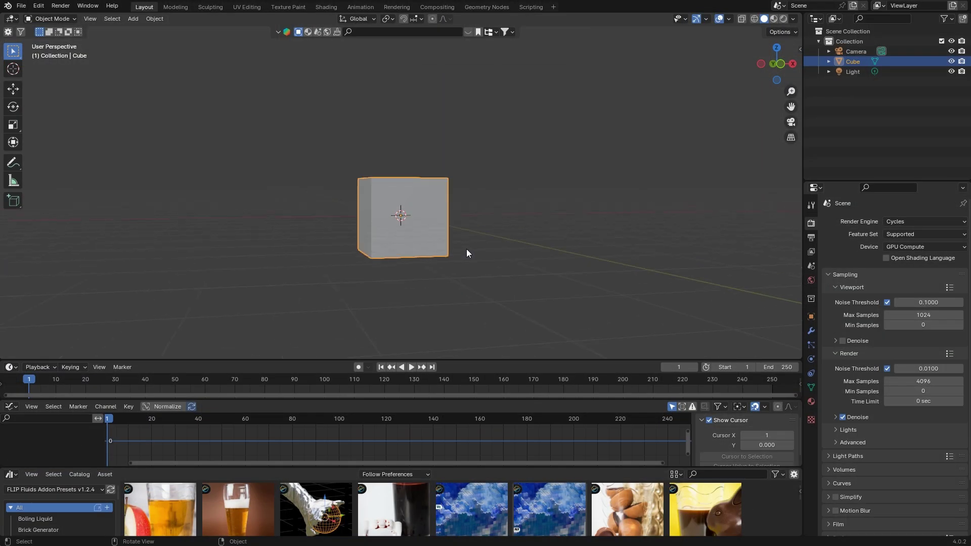
Delete the default Cube and drag the timeline border up to make it taller.
key("x")
left_click(472, 245)
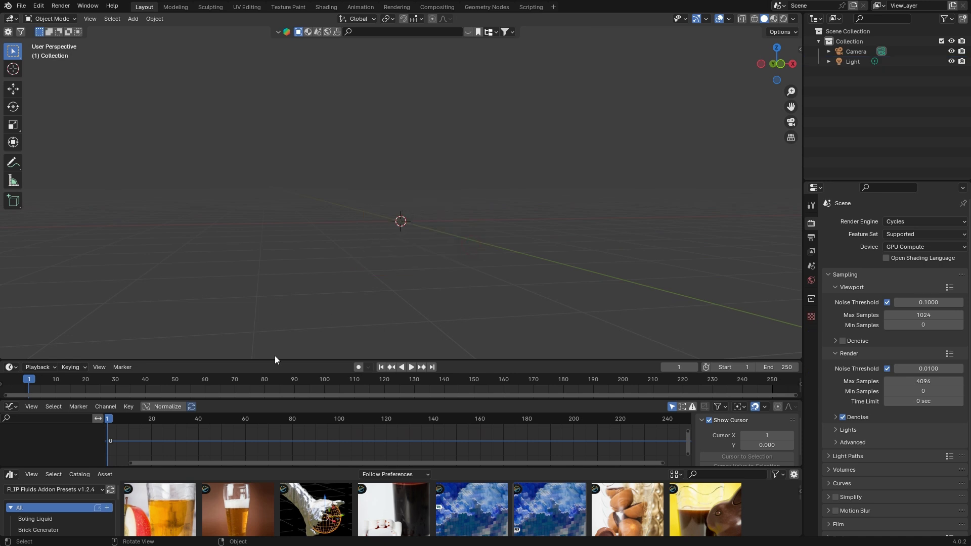
left_click_drag(209, 358, 209, 305)
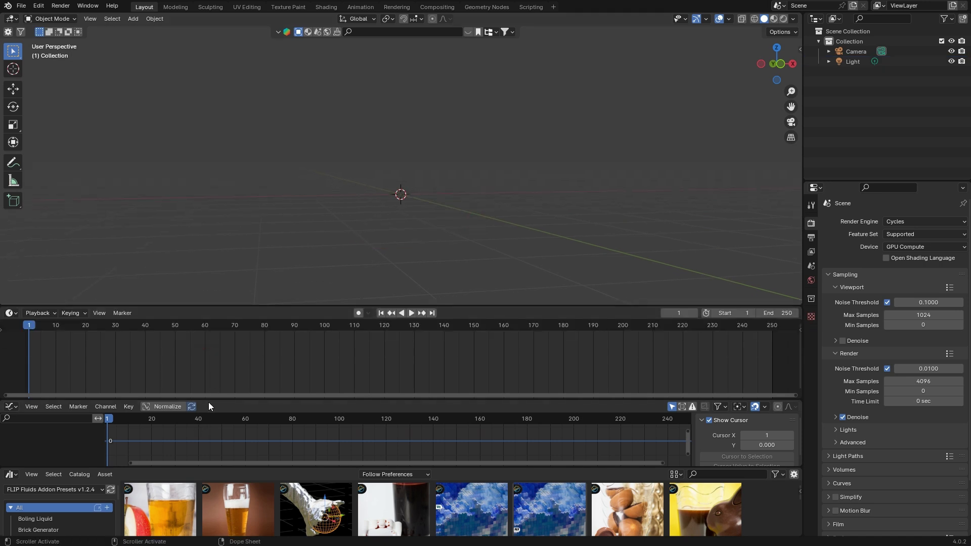
left_click_drag(205, 400, 186, 399)
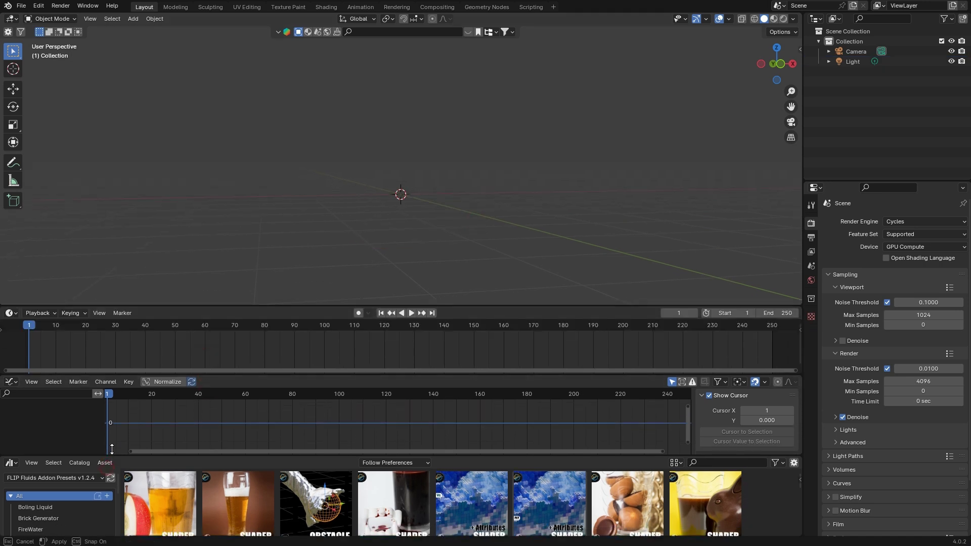
Drag the Domain asset from the Brick Generator catalog into the viewport.
left_click_drag(107, 465, 106, 435)
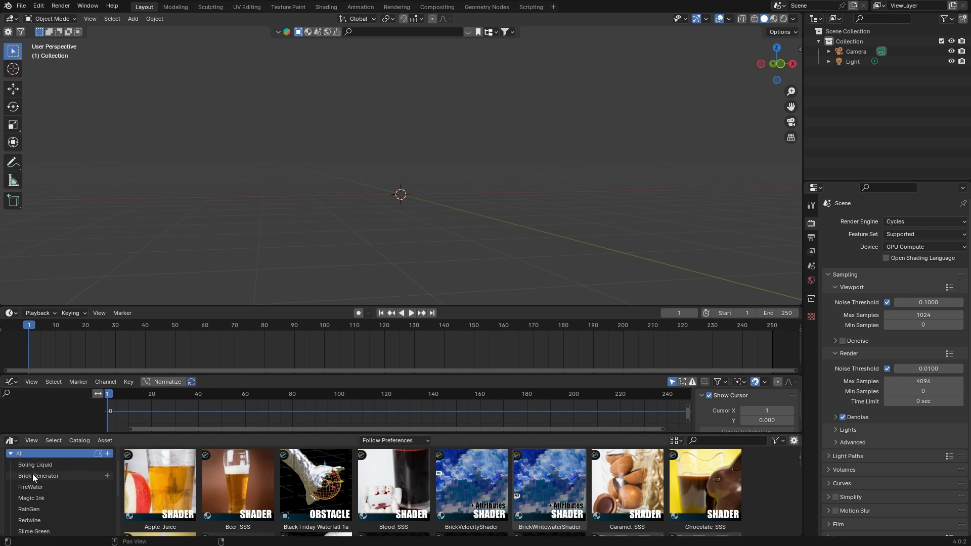
left_click(42, 476)
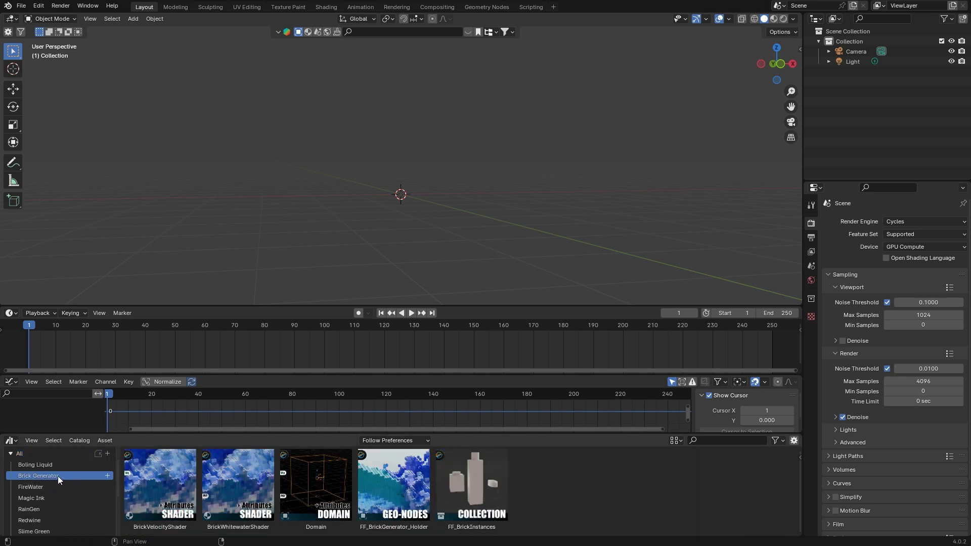
middle_click_drag(476, 250, 452, 256)
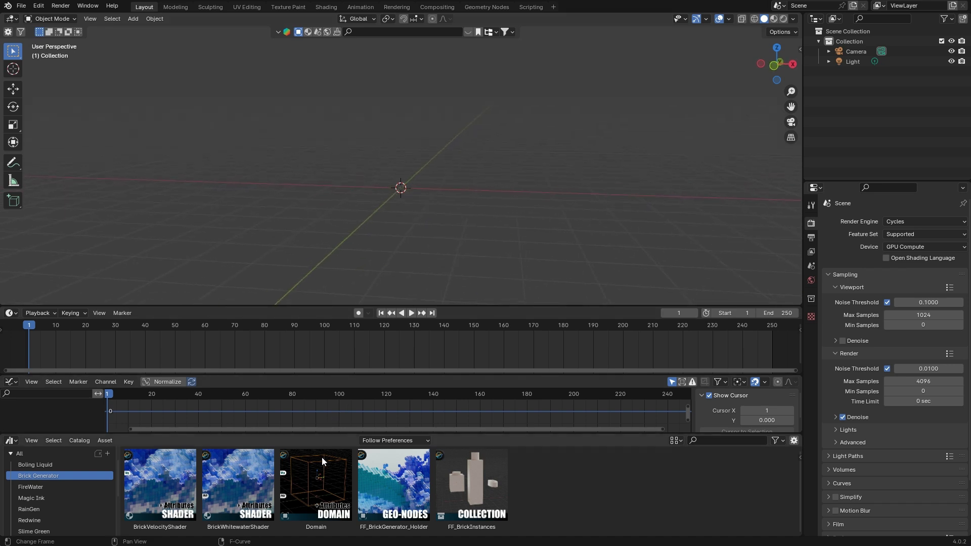
left_click_drag(308, 500, 394, 205)
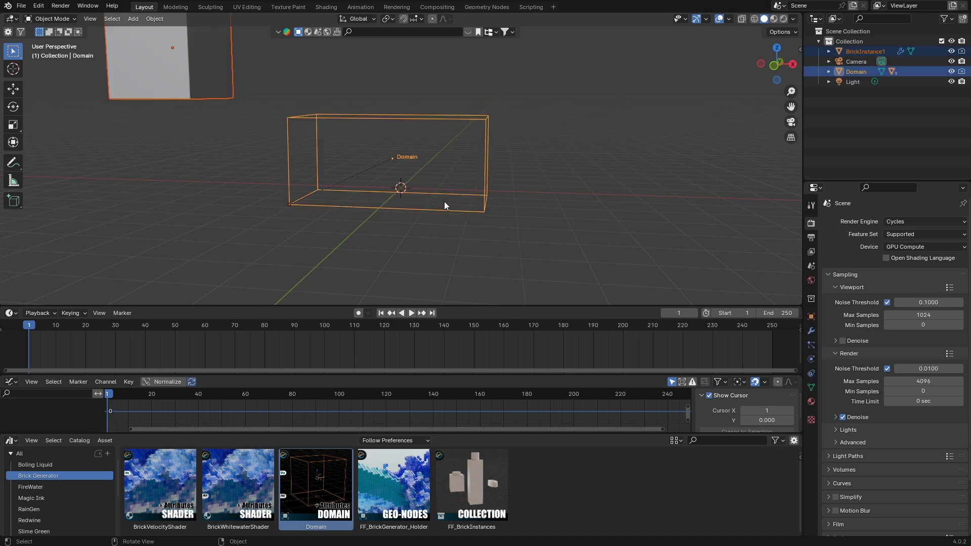
scroll(444, 201, "up", 3)
scroll(444, 201, "down", 1)
Expand Domain in the Outliner and select its fluid_surface child.
middle_click_drag(458, 201, 467, 204, "shift")
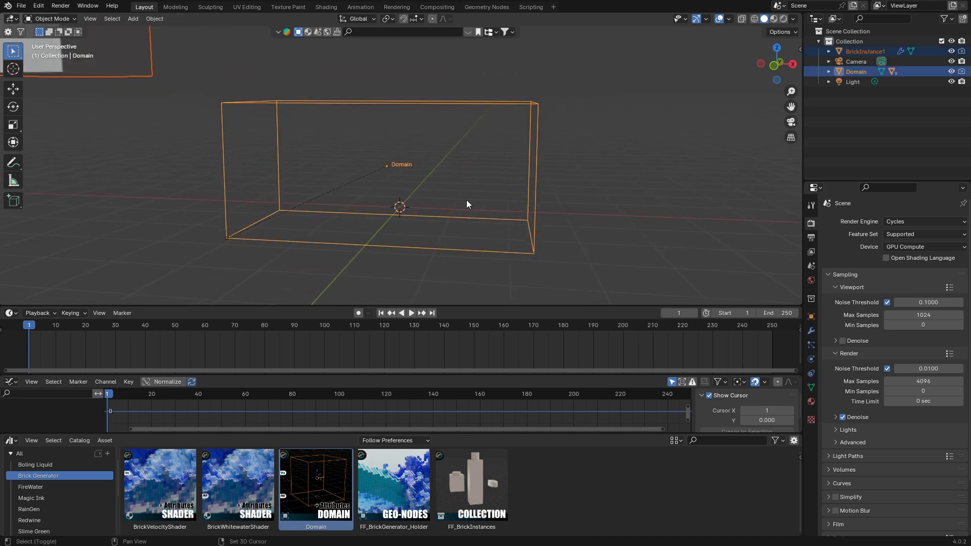
left_click(828, 70)
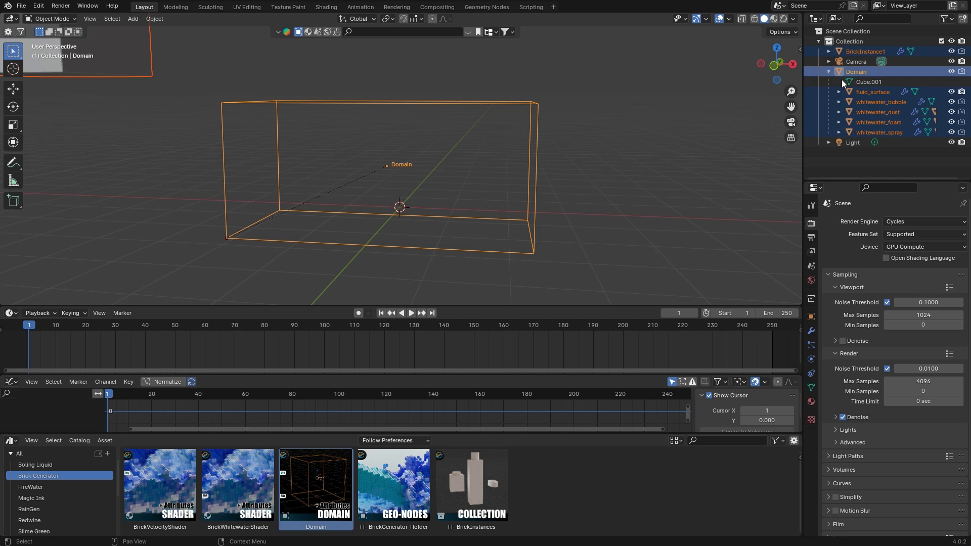
left_click(868, 89)
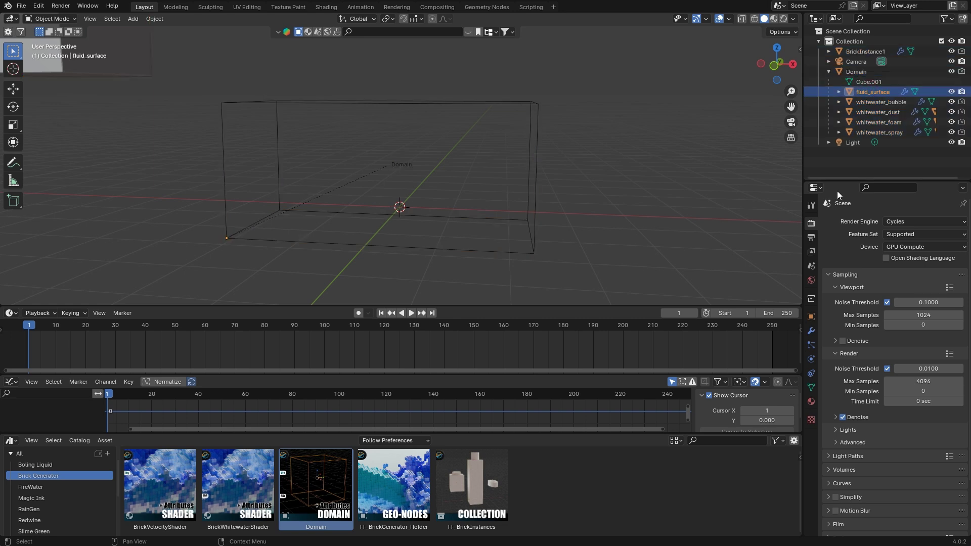
Show fluid_surface's FF_BrickGenerator modifier and drag the FF_BrickInstances collection into the scene.
left_click(811, 331)
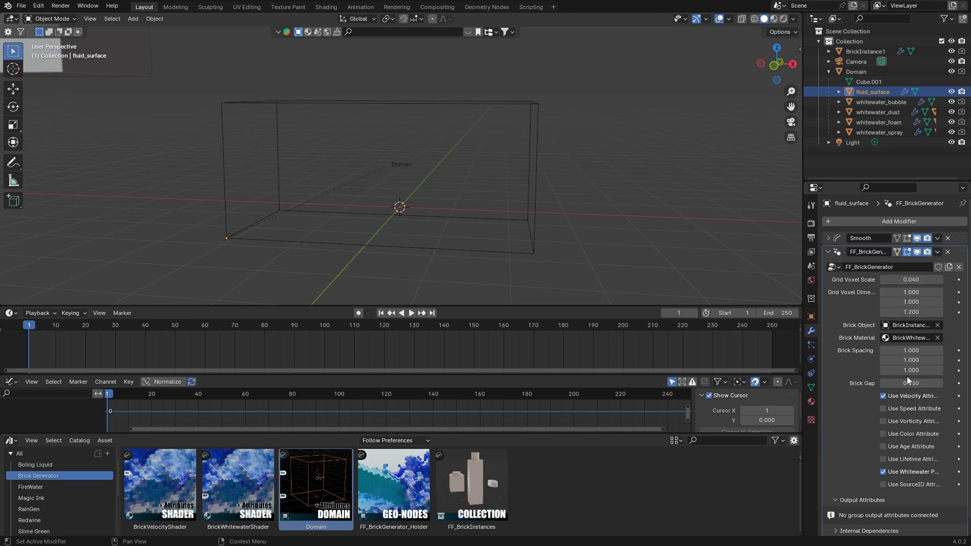
scroll(895, 325, "down", 1)
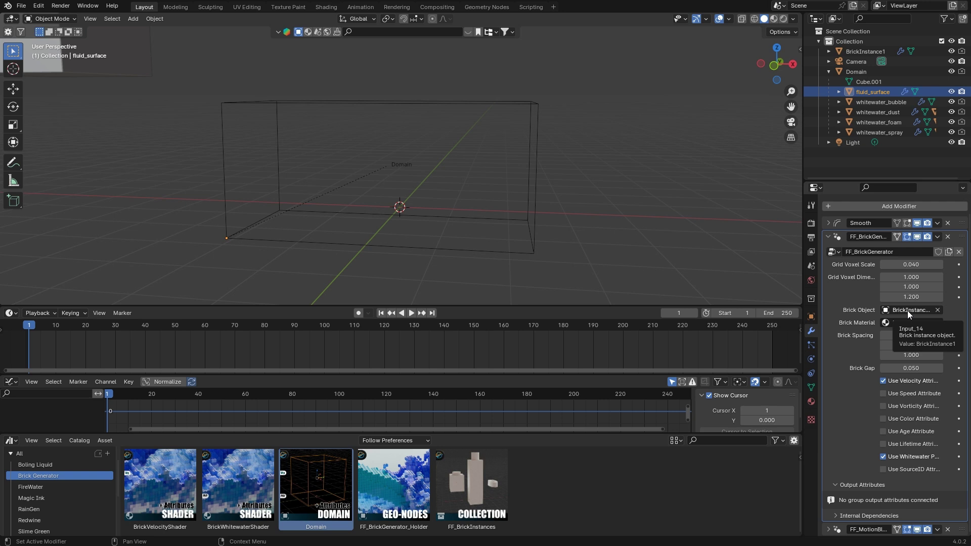
middle_click_drag(579, 247, 524, 243)
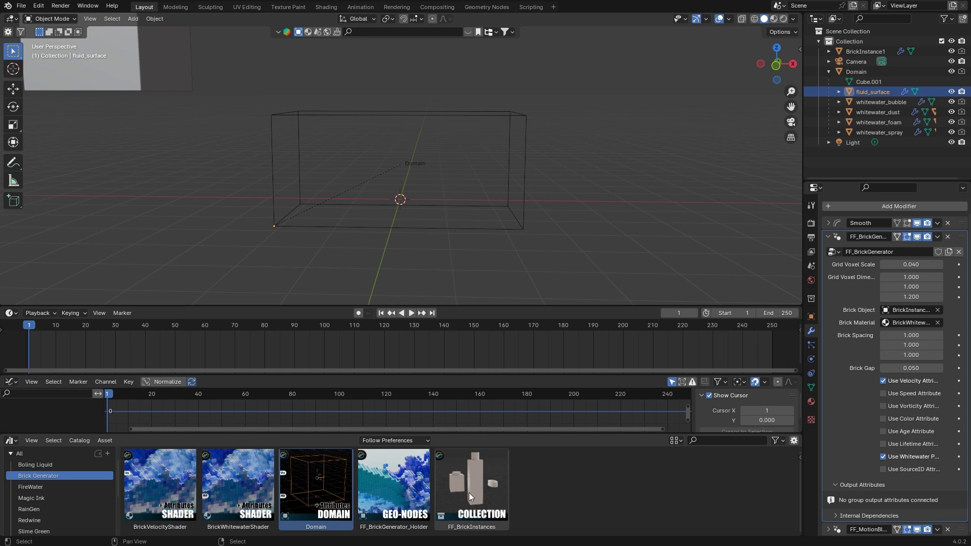
left_click_drag(469, 492, 655, 211)
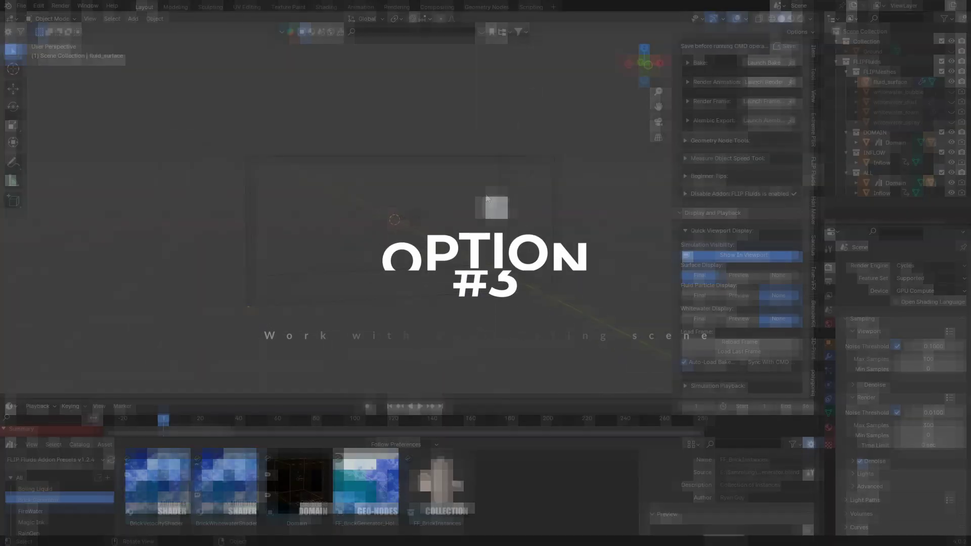
Play the simulation briefly, then drag the FF_BrickGenerator_Holder asset into the scene.
key("space")
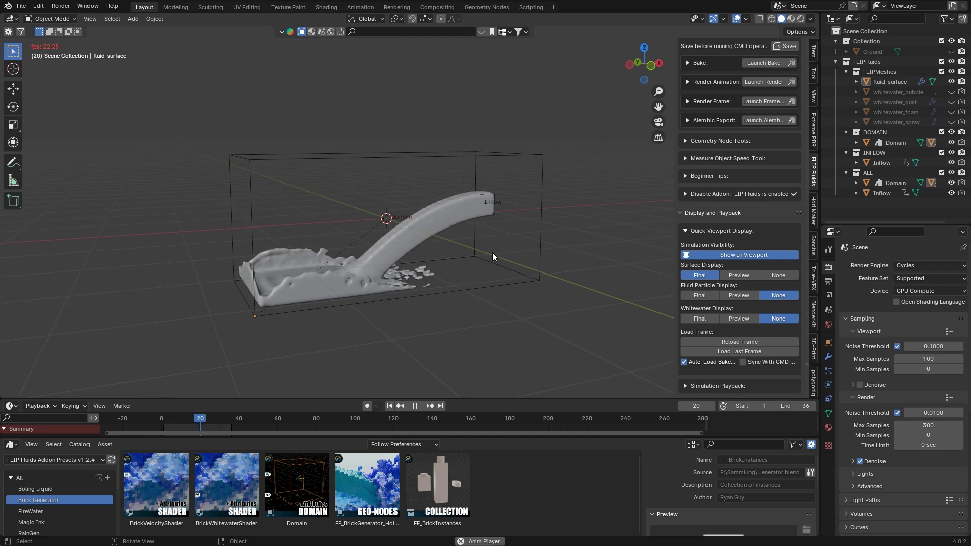
key("space")
mouse_move(410, 266)
middle_mouse_down()
mouse_move(546, 263)
mouse_move(372, 267)
mouse_move(421, 297)
middle_mouse_up()
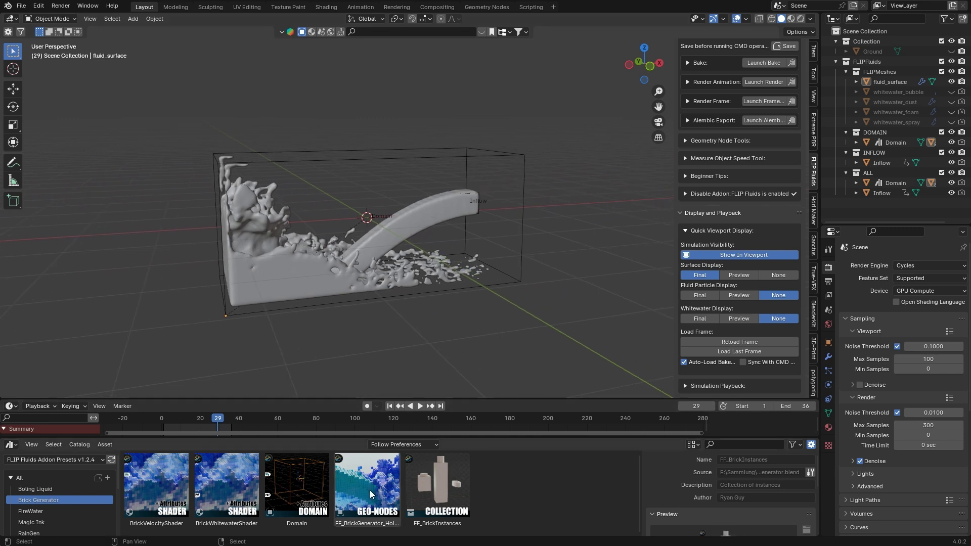
left_click_drag(348, 493, 613, 246)
scroll(503, 291, "down", 2)
scroll(526, 280, "down", 1)
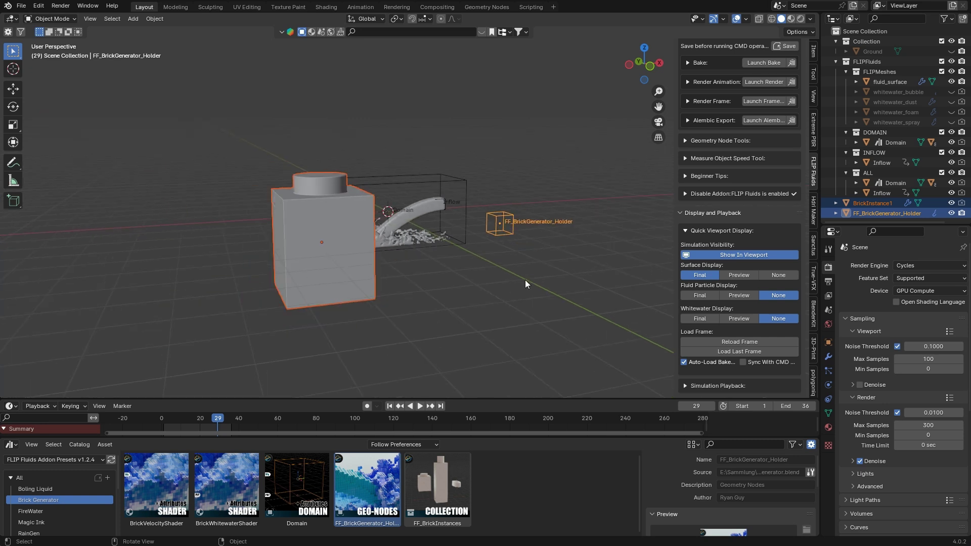
Move the holder and brick about 6.4 m along X, left of the domain, and show its modifier settings.
key("g")
key("x")
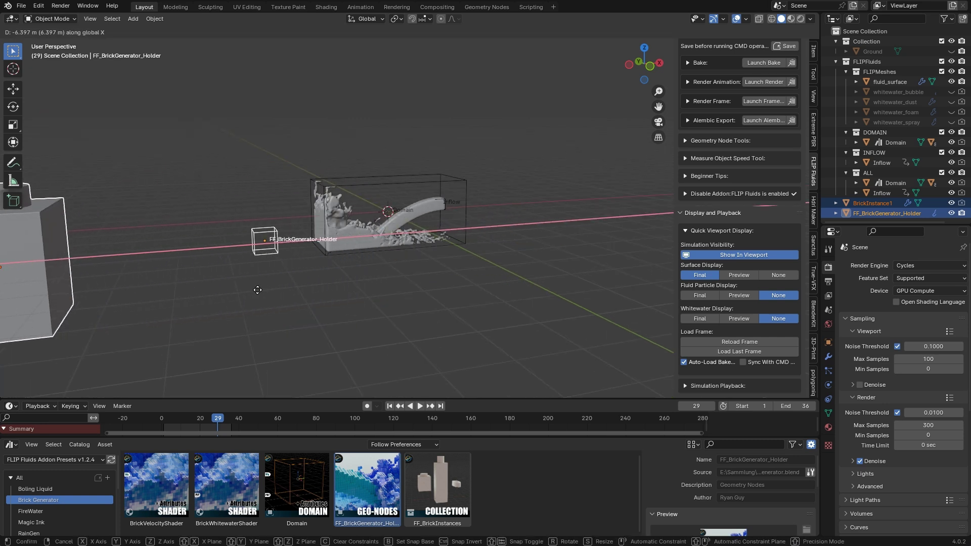
left_click(260, 294)
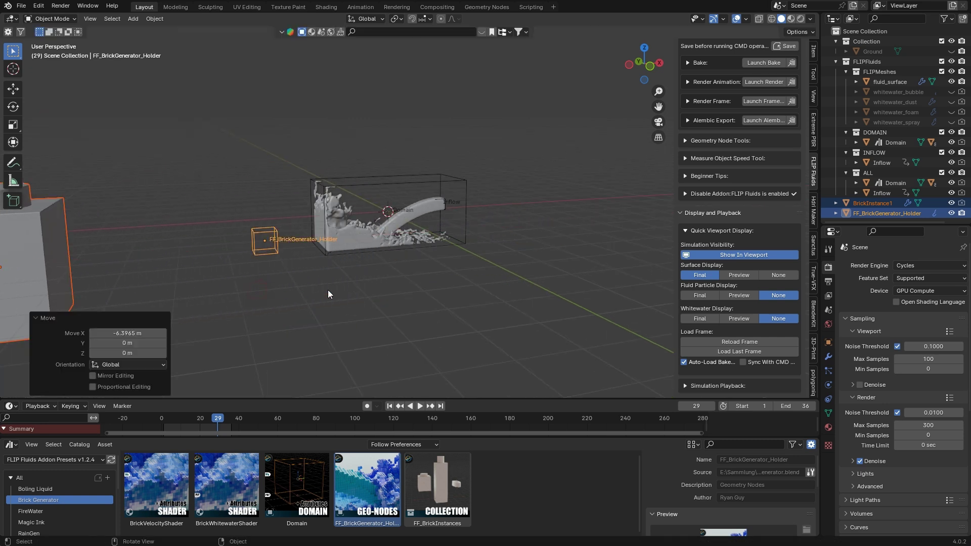
left_click(829, 357)
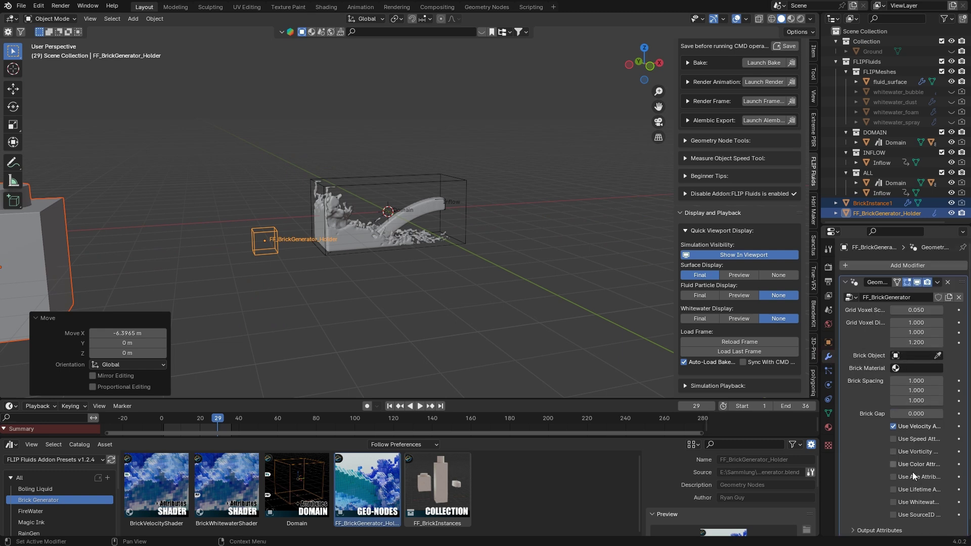
scroll(914, 477, "down", 1)
scroll(914, 481, "up", 1)
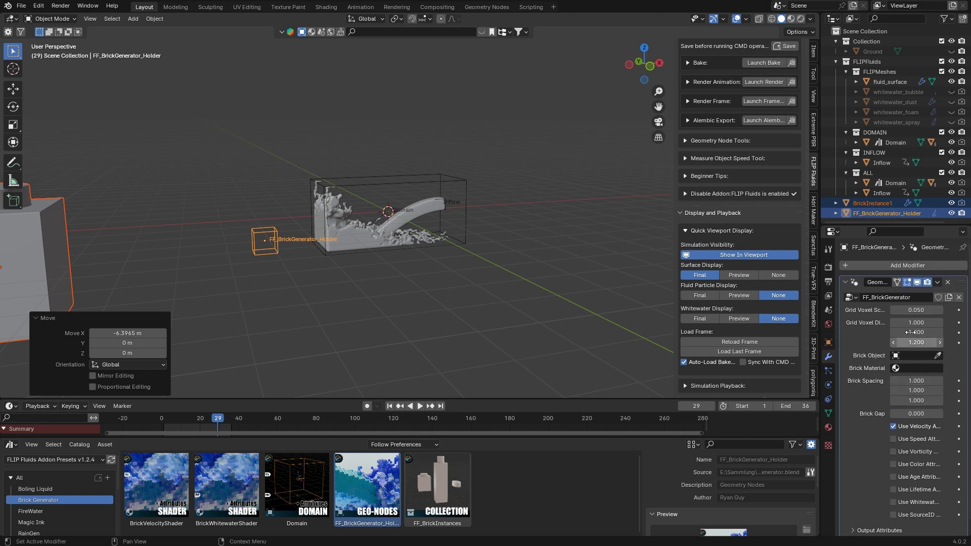
scroll(527, 301, "up", 2)
scroll(400, 301, "up", 2)
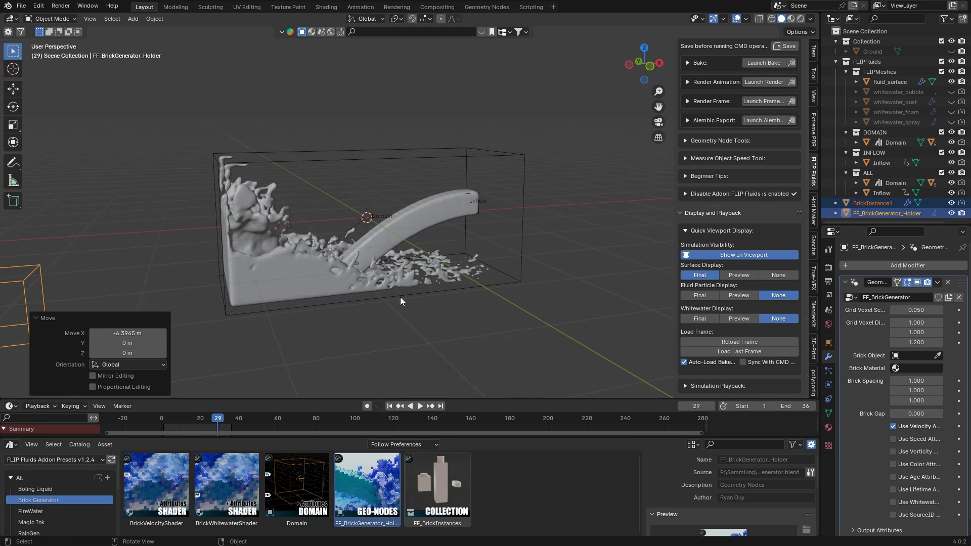
Add a Geometry Nodes modifier to fluid_surface using the FF_BrickGenerator node group.
left_click(303, 286)
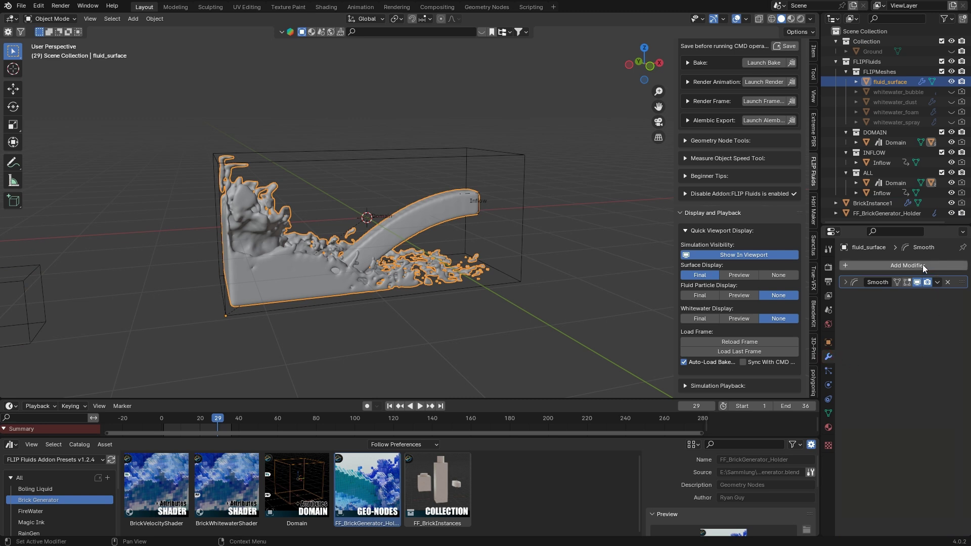
left_click(871, 265)
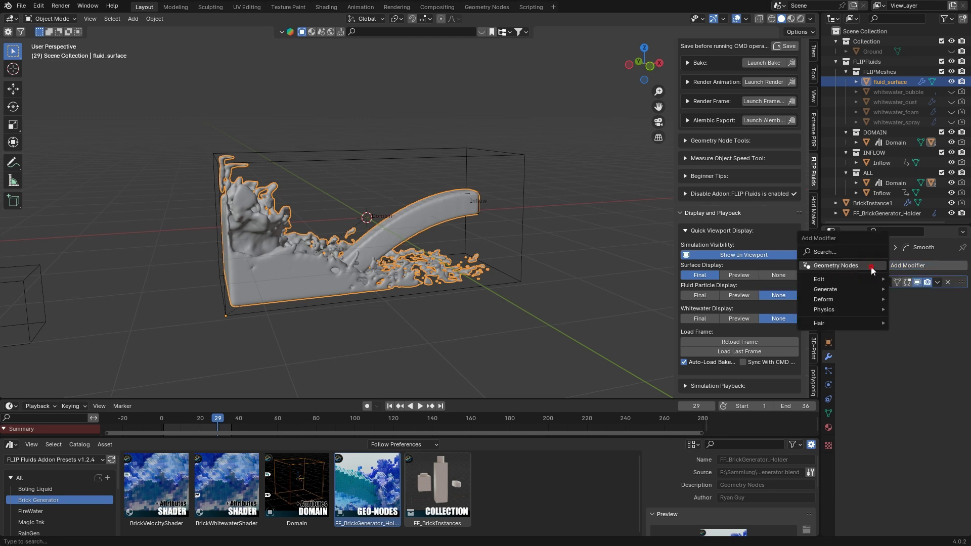
left_click(870, 266)
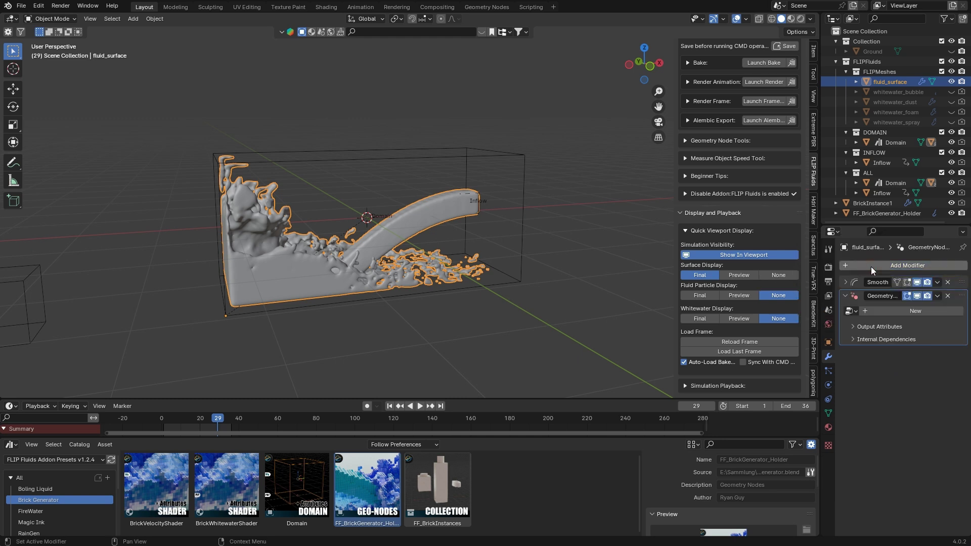
left_click(850, 311)
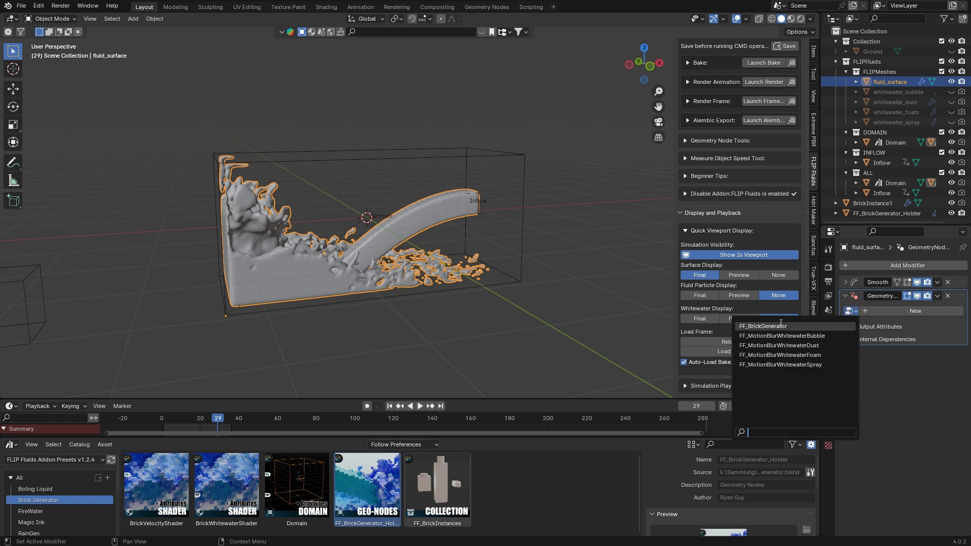
left_click(800, 325)
middle_click_drag(652, 310, 531, 295)
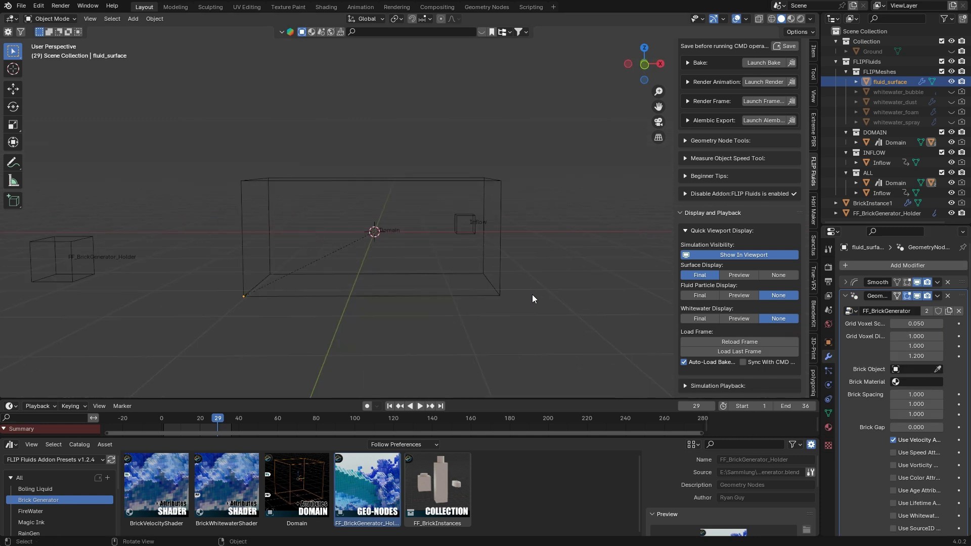
Check the brick object and material choices, then drag FF_BrickInstances into the scene.
left_click(904, 367)
left_click(905, 380)
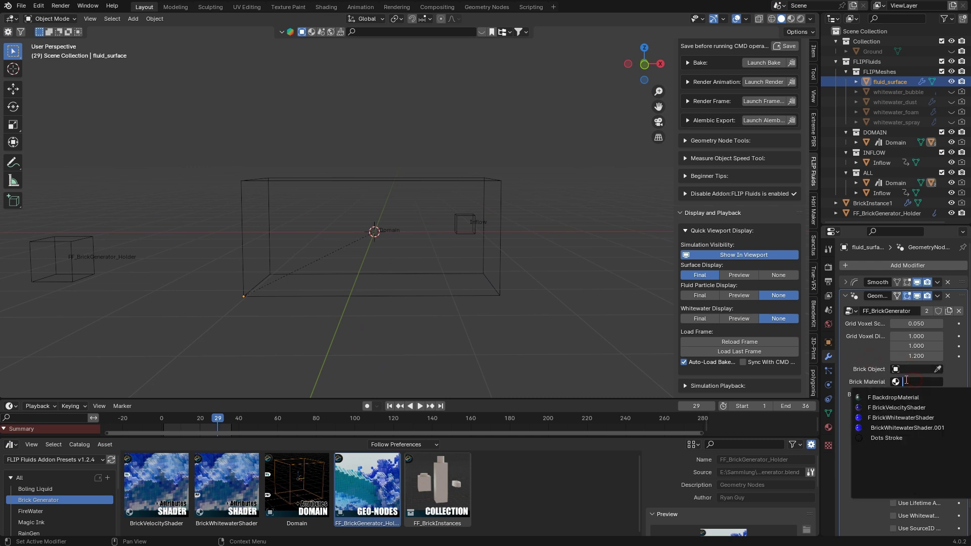
left_click(868, 362)
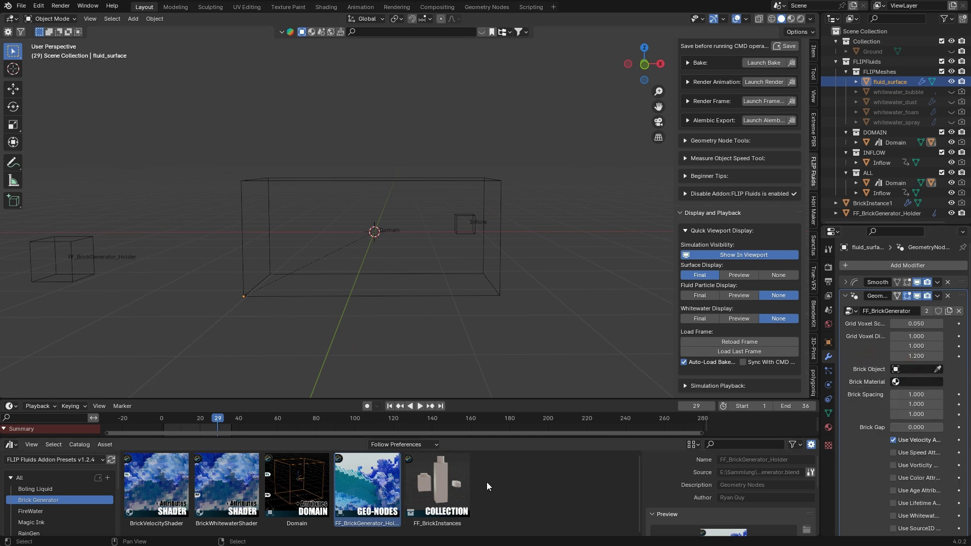
left_click_drag(437, 500, 166, 251)
scroll(184, 266, "down", 4)
scroll(188, 268, "down", 2)
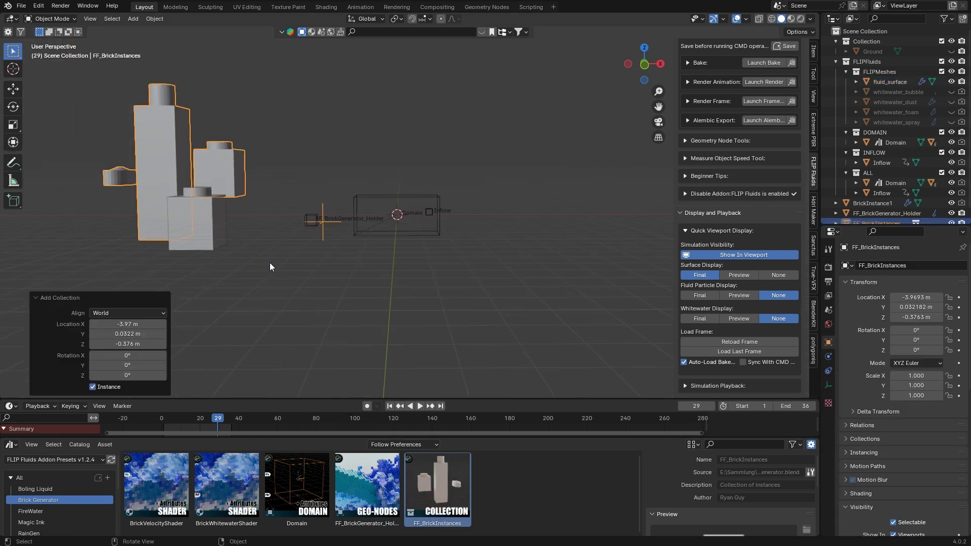
scroll(337, 188, "up", 3)
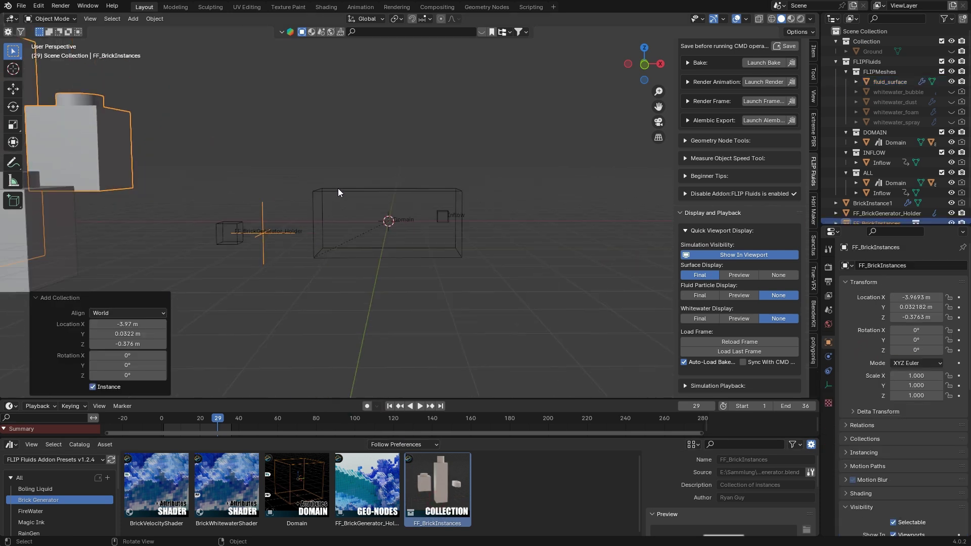
Set fluid_surface's Brick Object to BrickInstance1 so the fluid renders as bricks.
left_click(898, 82)
left_click(919, 369)
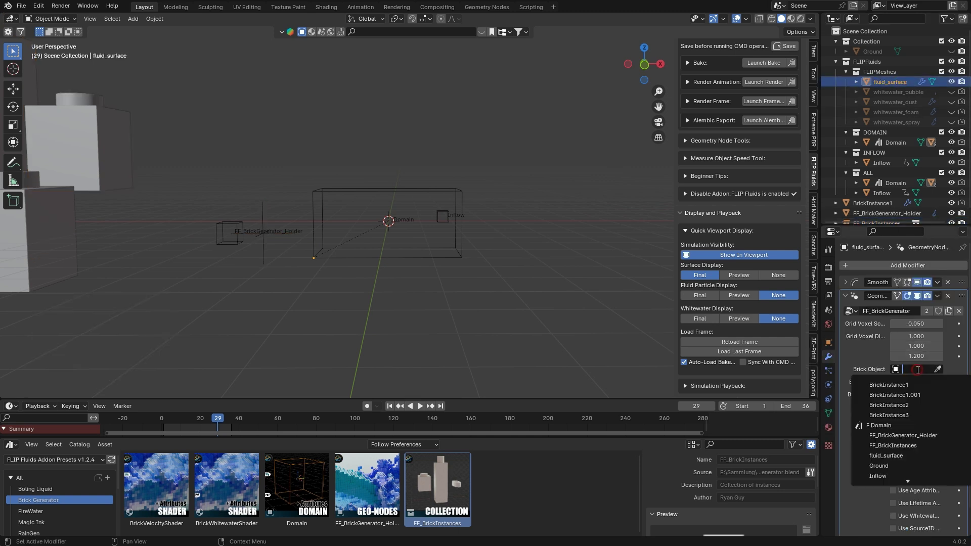
left_click(895, 385)
scroll(381, 217, "up", 3)
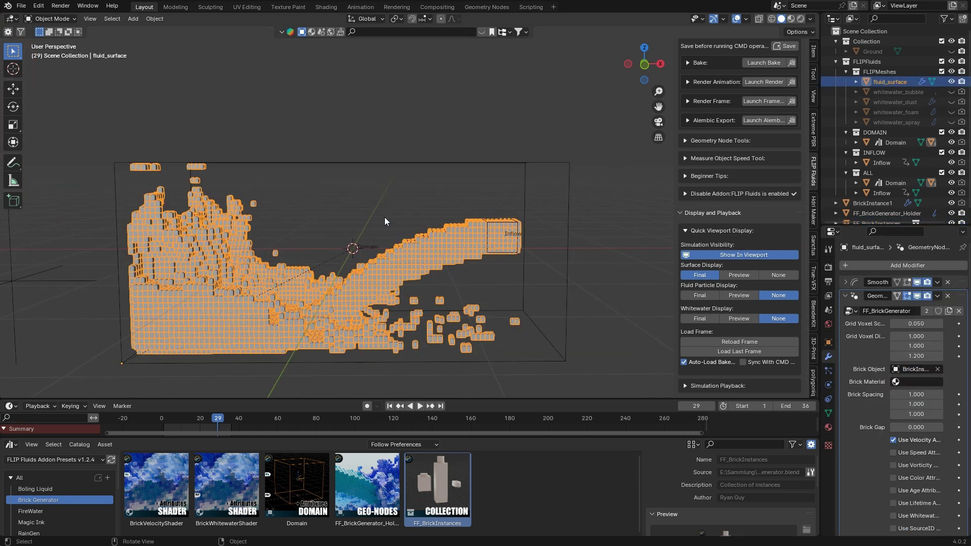
scroll(384, 217, "up", 2)
scroll(395, 177, "up", 2)
Select the Domain box and show its FLIP Fluid physics settings.
left_click(464, 118)
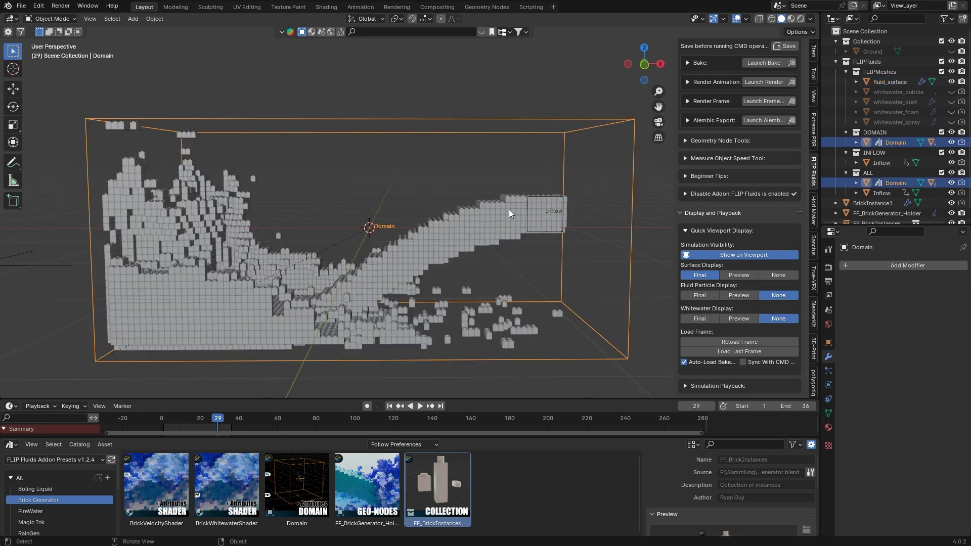
middle_click_drag(509, 209, 455, 212)
mouse_move(550, 136)
middle_mouse_down()
mouse_move(546, 251)
mouse_move(569, 244)
mouse_move(389, 239)
middle_mouse_up()
scroll(389, 240, "up", 1)
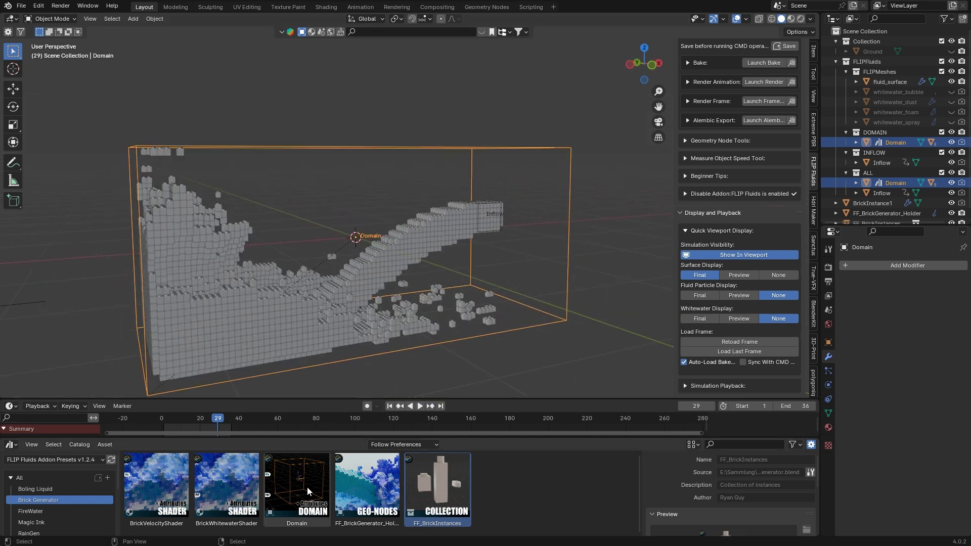
scroll(498, 276, "down", 2)
middle_click_drag(497, 281, 491, 288)
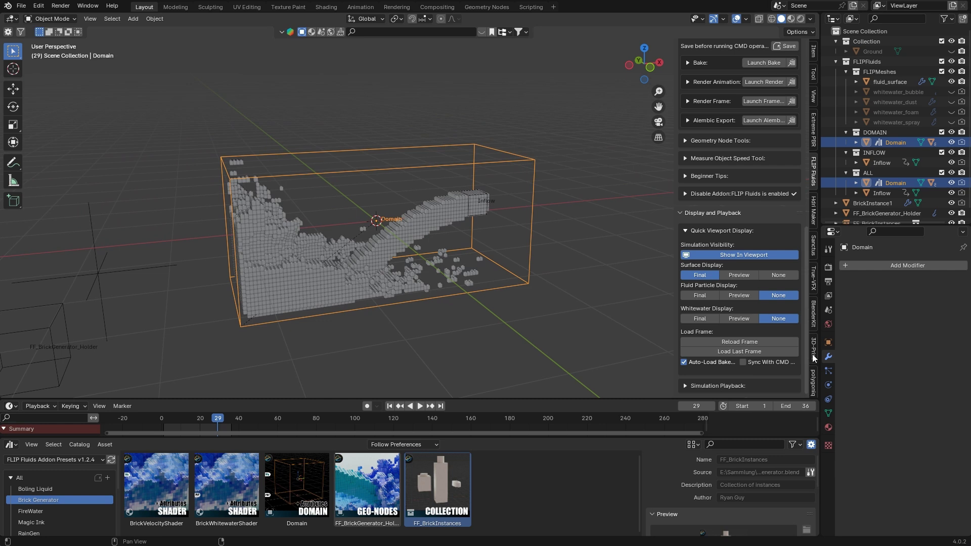
left_click(828, 384)
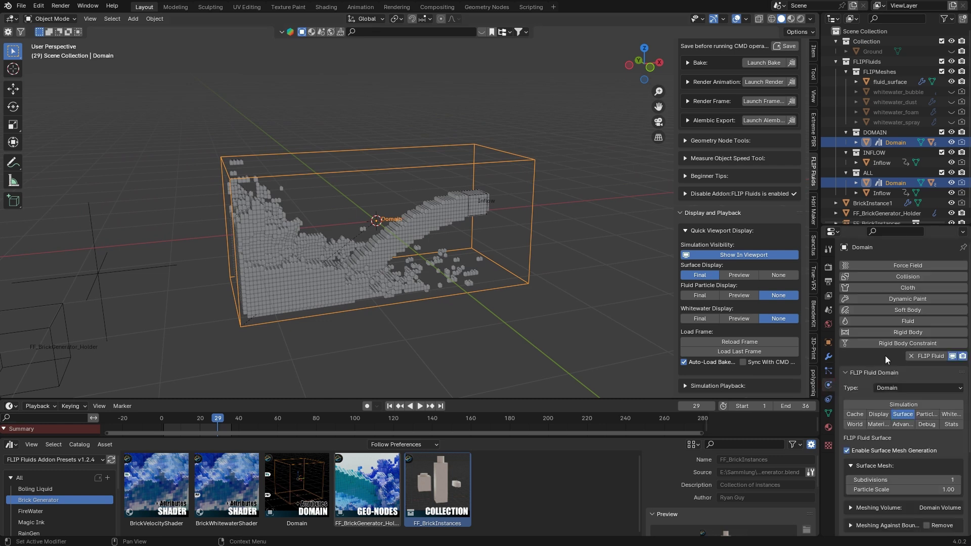
scroll(894, 345, "down", 2)
scroll(894, 342, "down", 1)
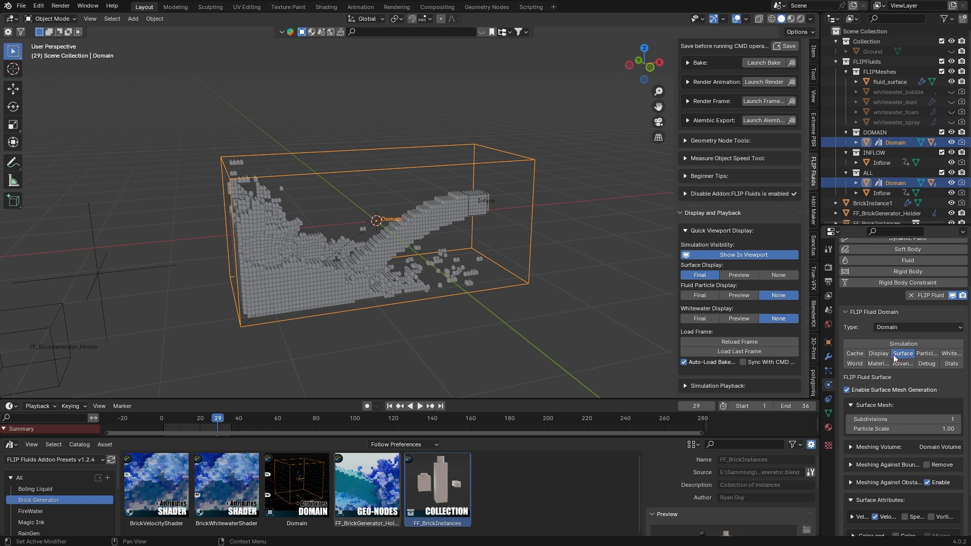
scroll(911, 376, "down", 3)
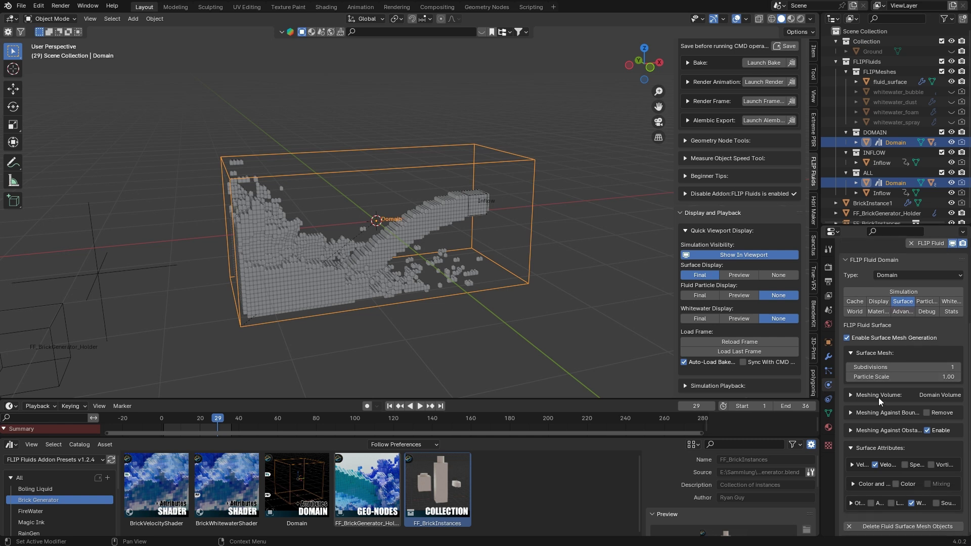
Re-expand Surface Attributes showing Velocity and whitewater proximity, and widen the properties area.
left_click(857, 449)
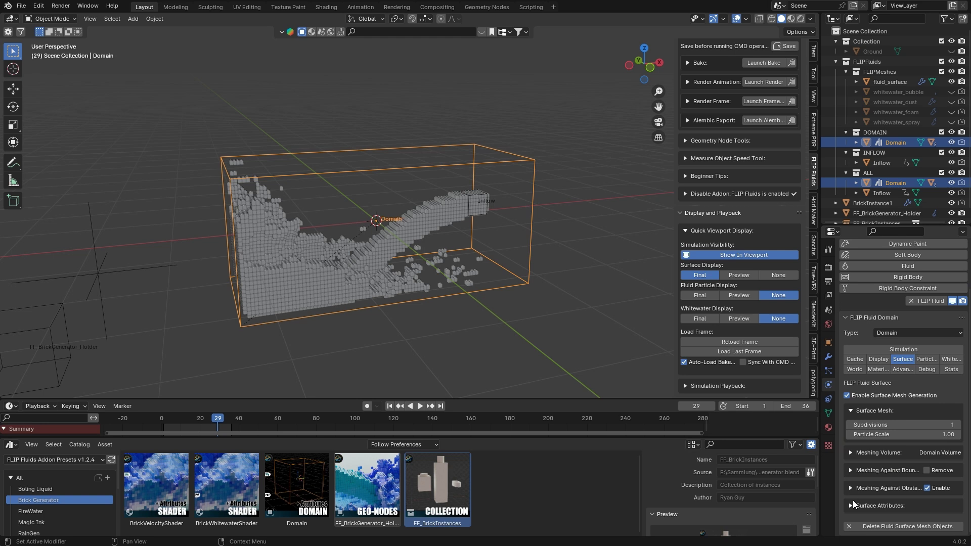
left_click(854, 505)
scroll(864, 492, "down", 2)
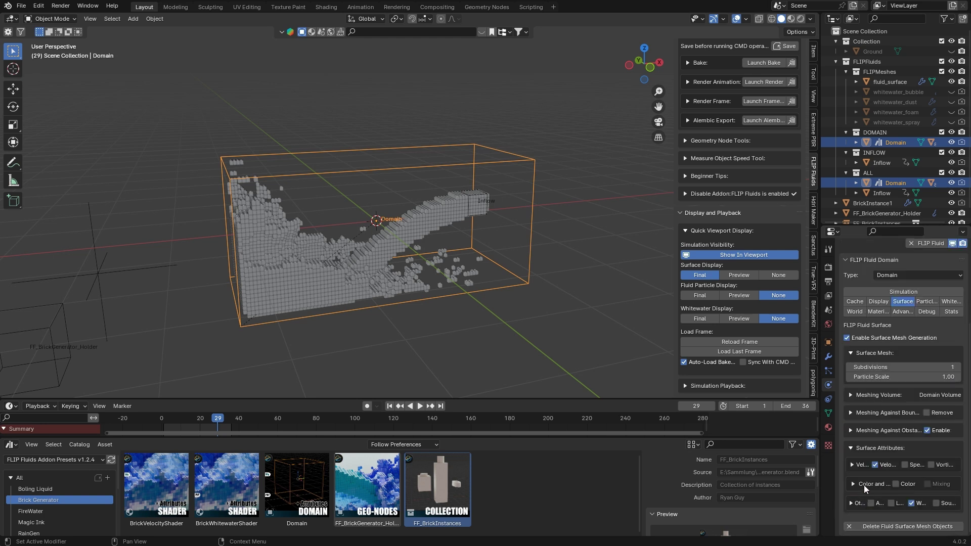
left_click_drag(822, 502, 685, 502)
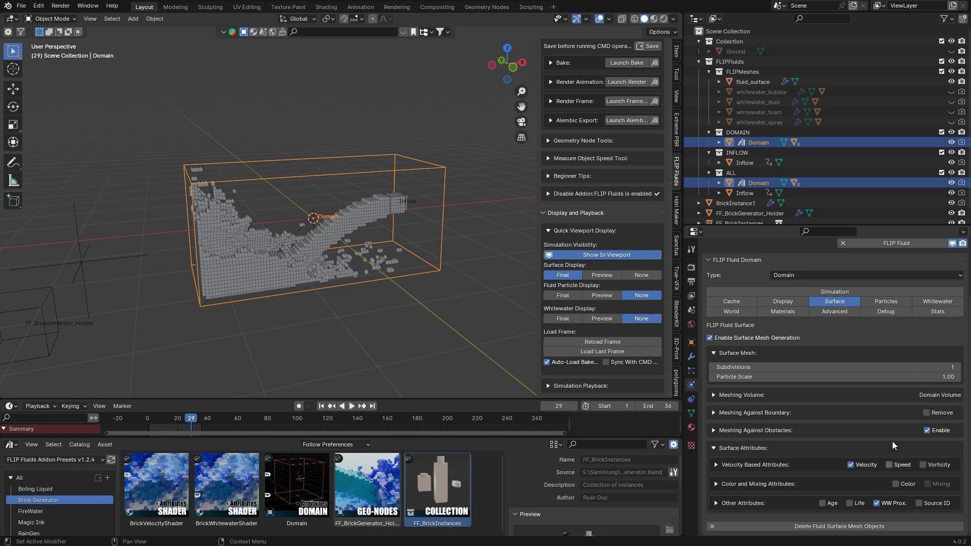
Enable Whitewater Simulation in the domain's Whitewater settings.
left_click(948, 303)
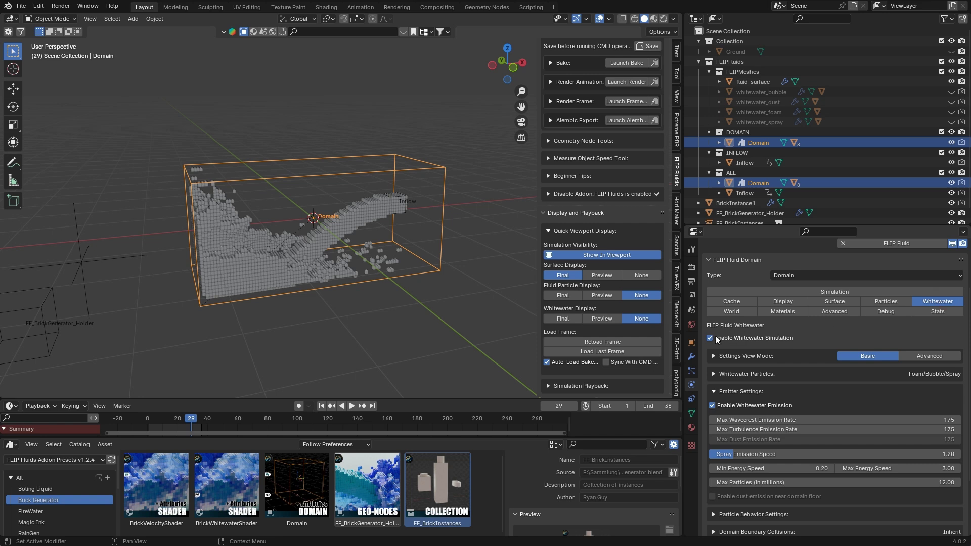
left_click(710, 338)
scroll(610, 224, "up", 10)
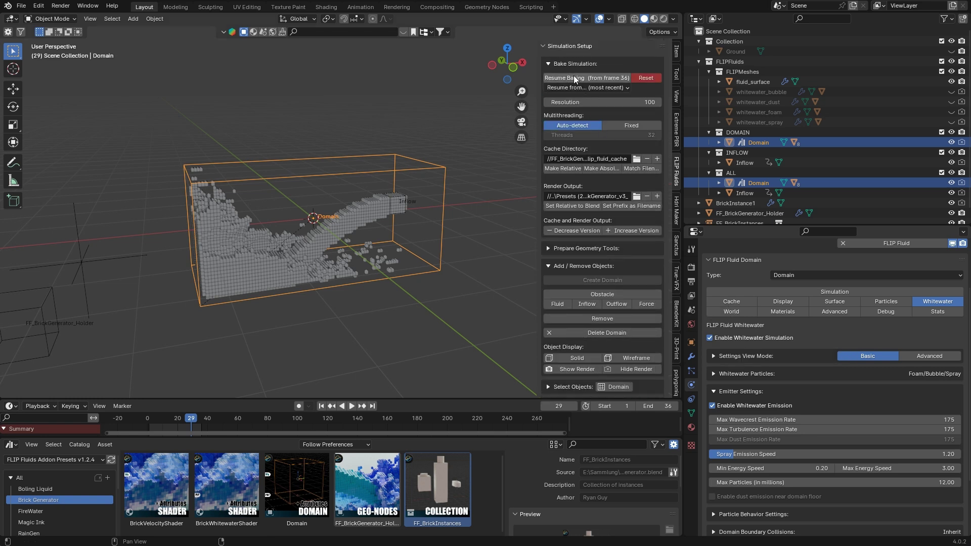
scroll(636, 288, "down", 2)
scroll(636, 287, "down", 8)
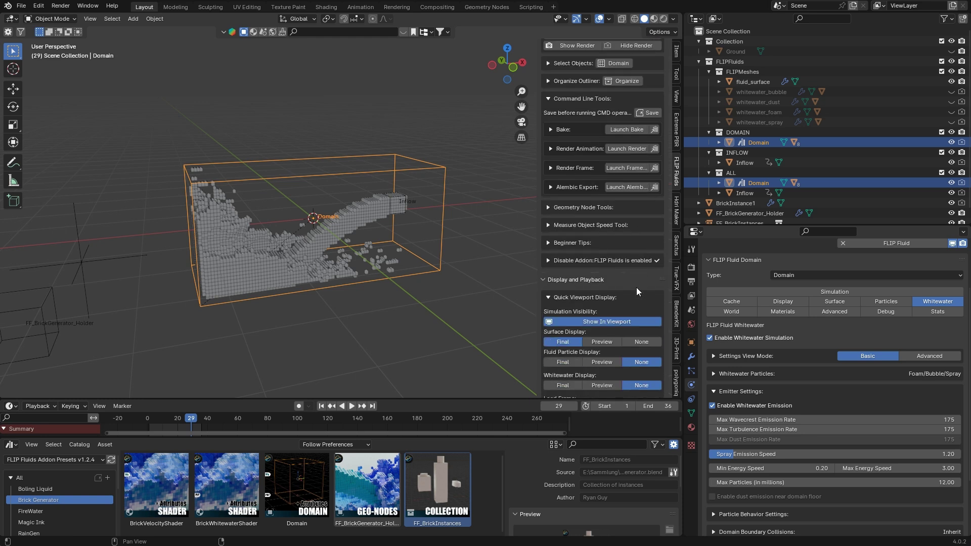
scroll(637, 288, "down", 5)
scroll(636, 287, "down", 1)
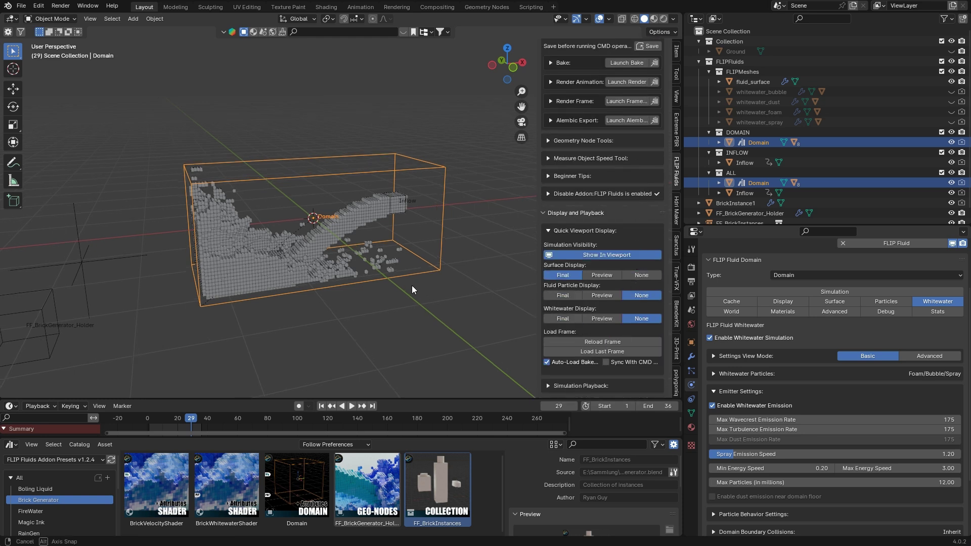
middle_click_drag(412, 286, 455, 251)
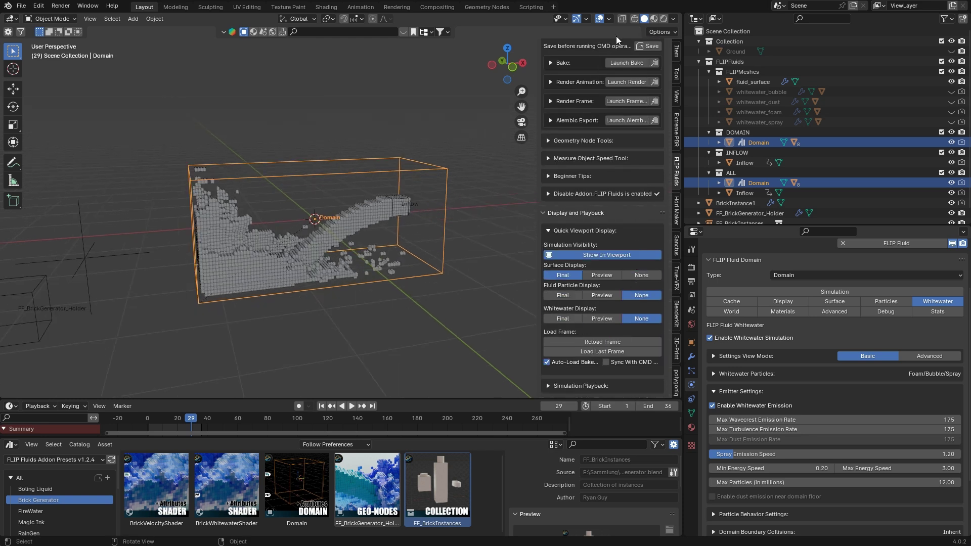
In rendered preview, bring the BrickWhitewaterShader asset into the scene and select fluid_surface.
left_click(665, 20)
scroll(396, 348, "up", 2)
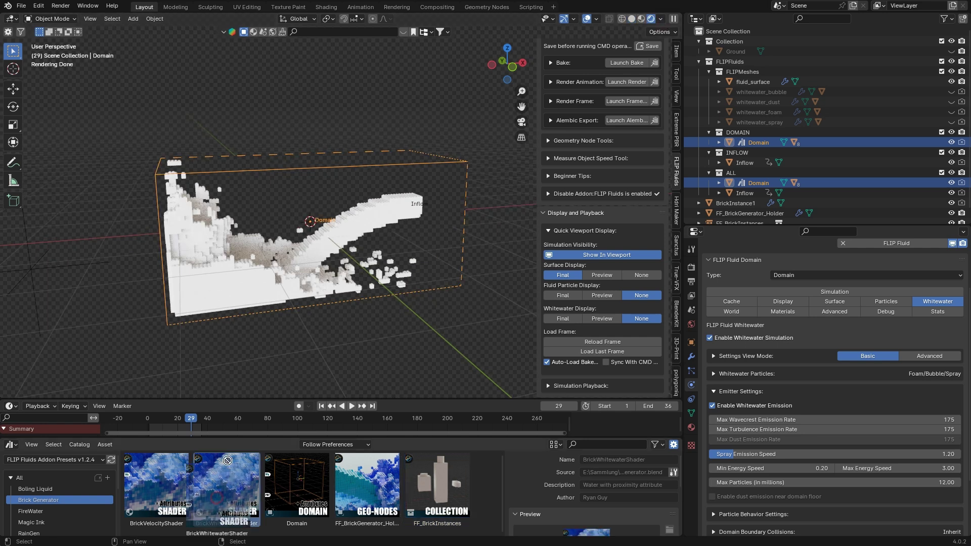
left_click_drag(213, 502, 212, 286)
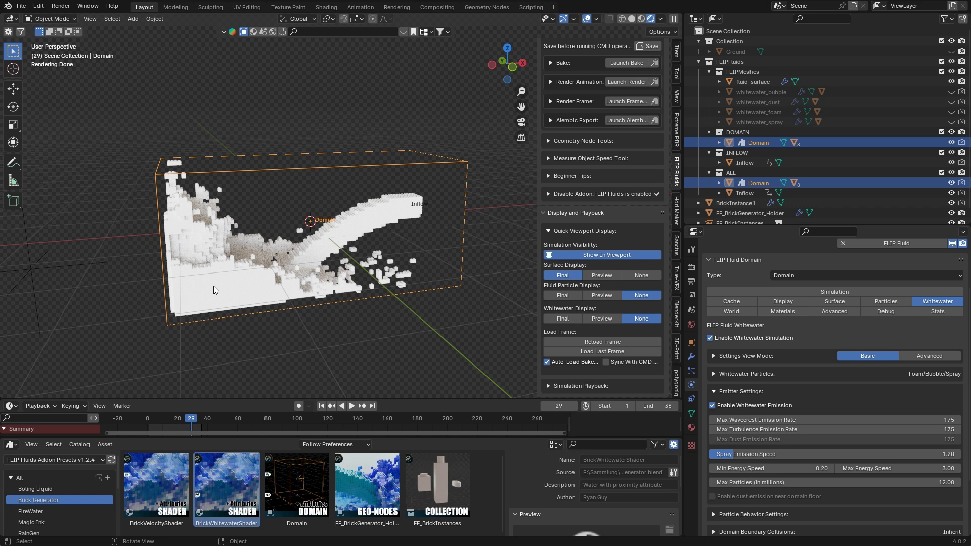
left_click(213, 287)
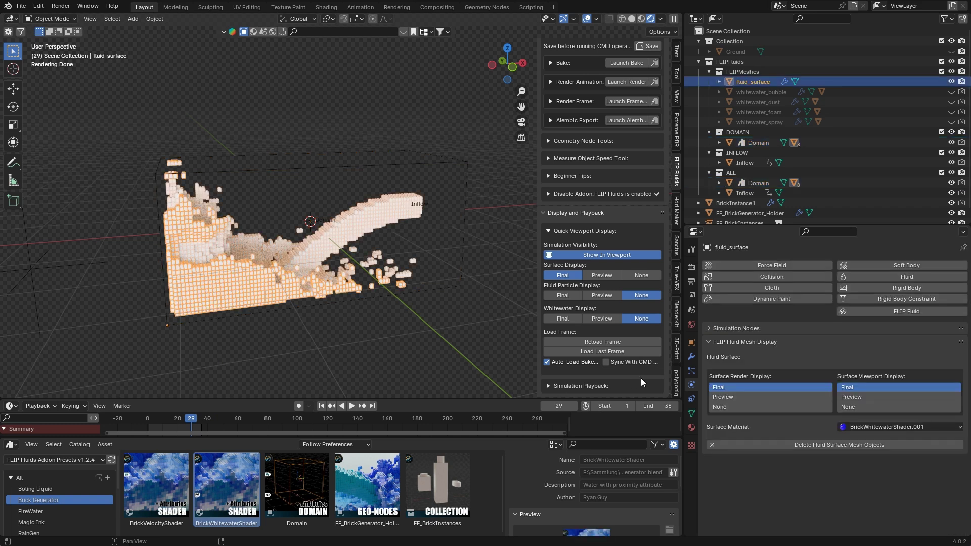
Set the brick generator's Brick Material to BrickWhitewaterShader in fluid_surface's modifiers.
left_click(689, 359)
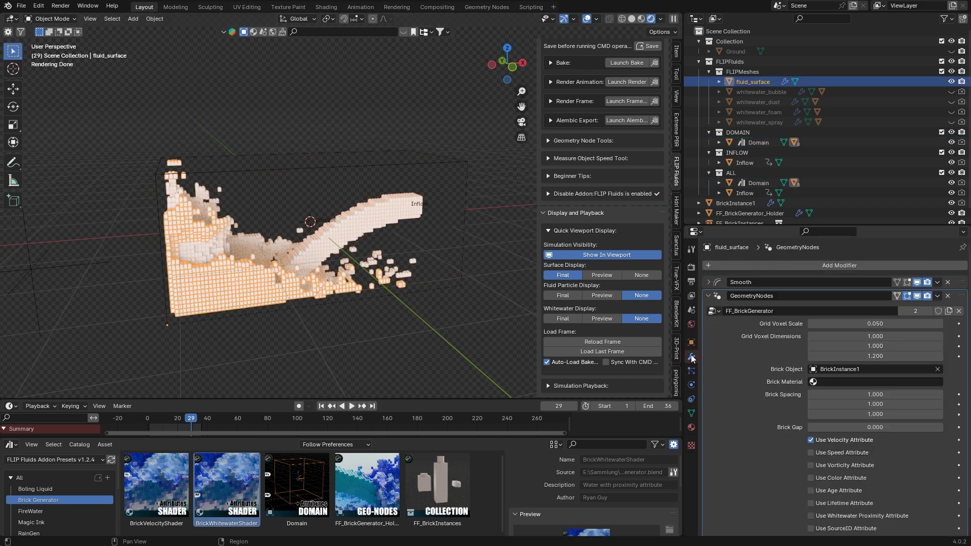
left_click(868, 382)
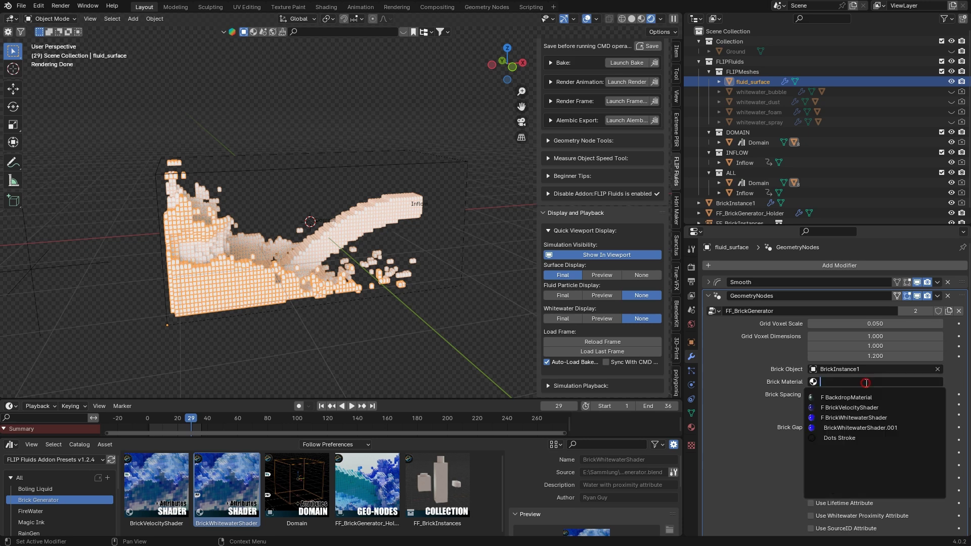
left_click(867, 417)
mouse_move(341, 266)
middle_mouse_down()
mouse_move(373, 292)
mouse_move(386, 245)
middle_mouse_up()
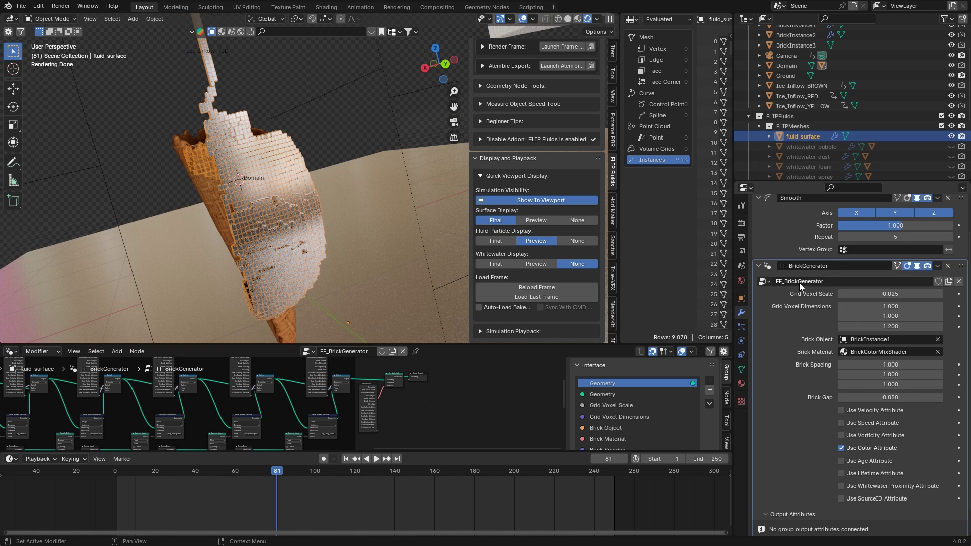
Set the Base Color Attribute type of BrickColorMixShader to Instancer and play the animation.
left_click(742, 383)
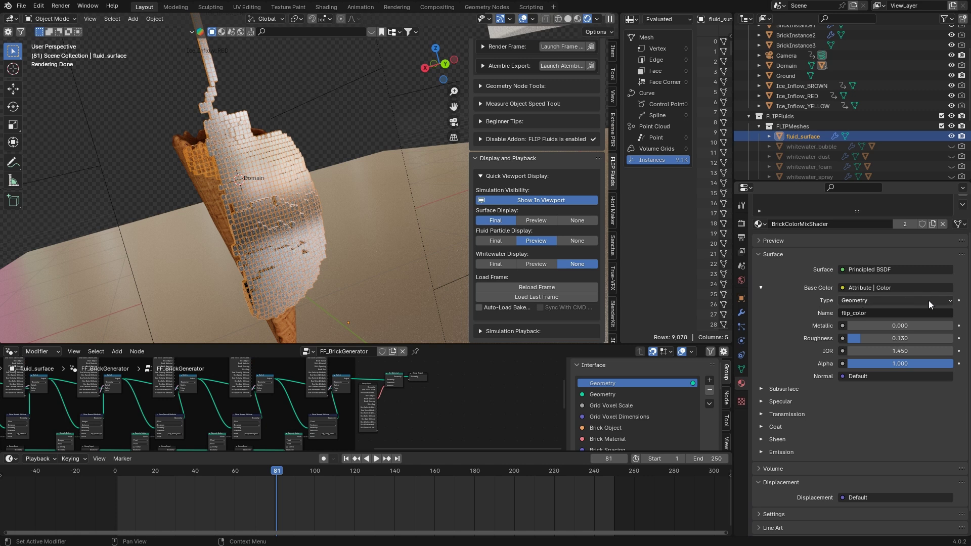
left_click(947, 304)
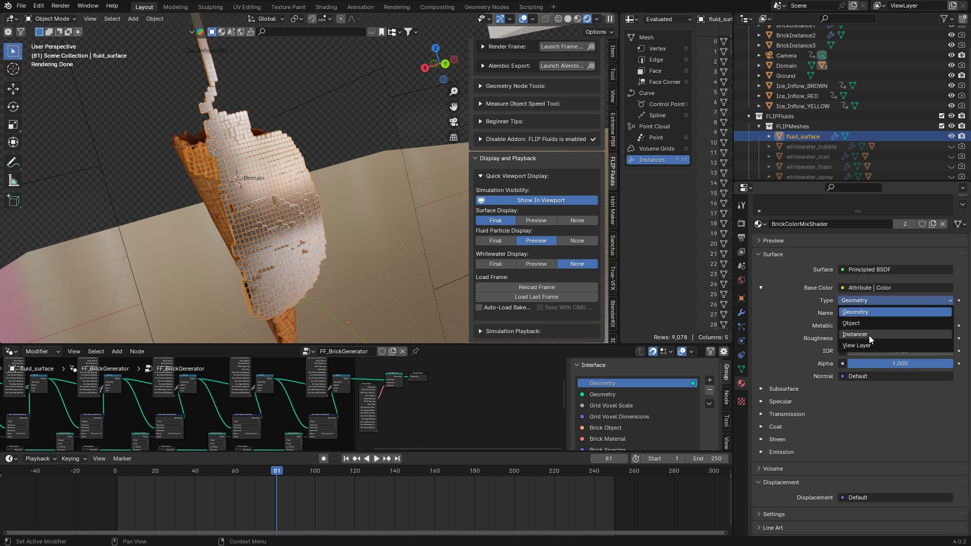
left_click(893, 332)
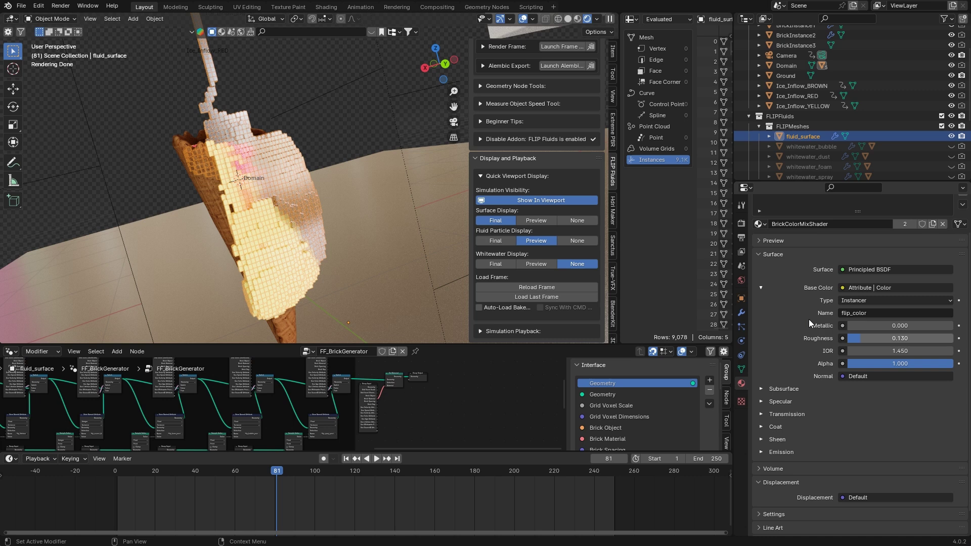
middle_click_drag(321, 216, 356, 222)
key("space")
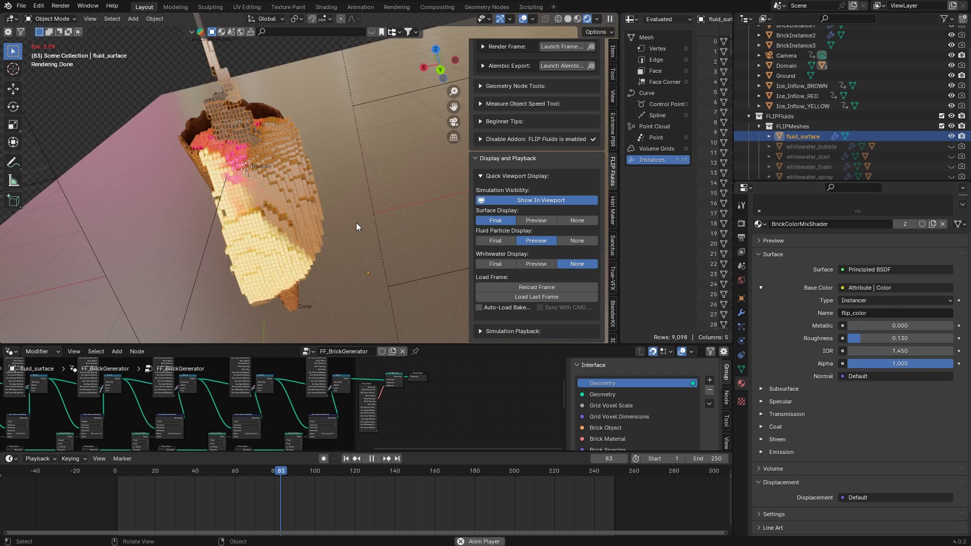